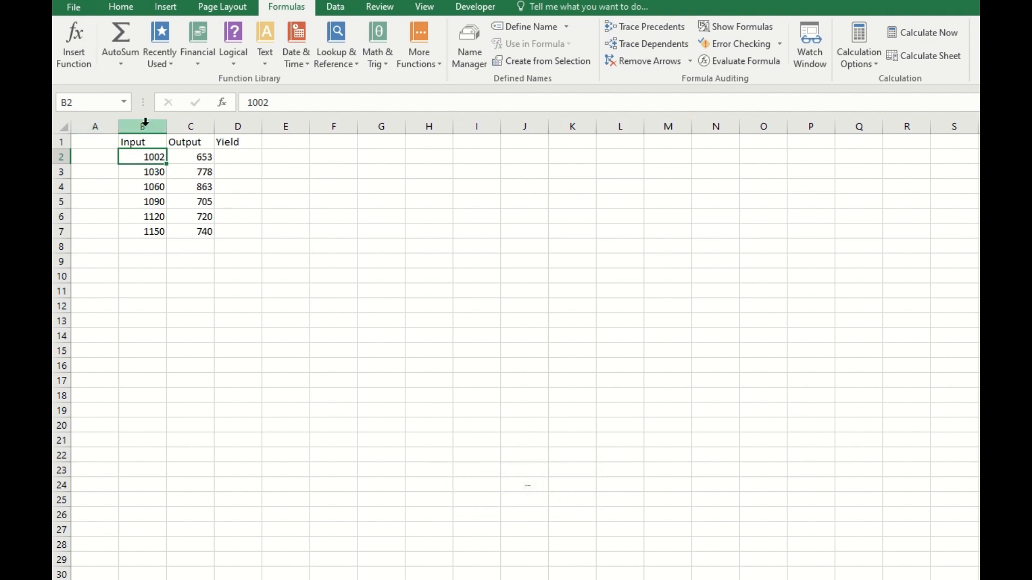
pyautogui.click(149, 172)
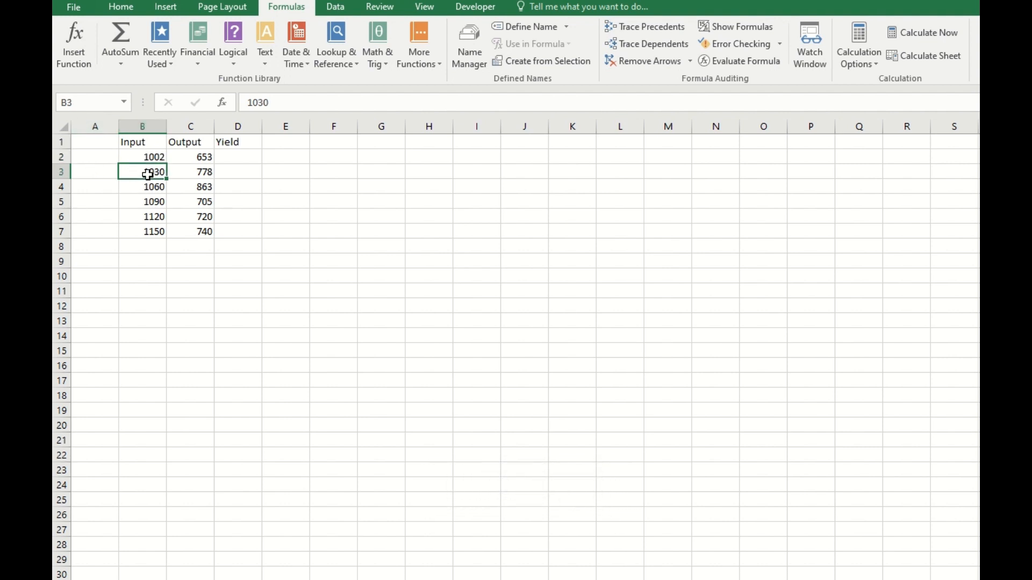
pyautogui.click(146, 193)
pyautogui.click(207, 203)
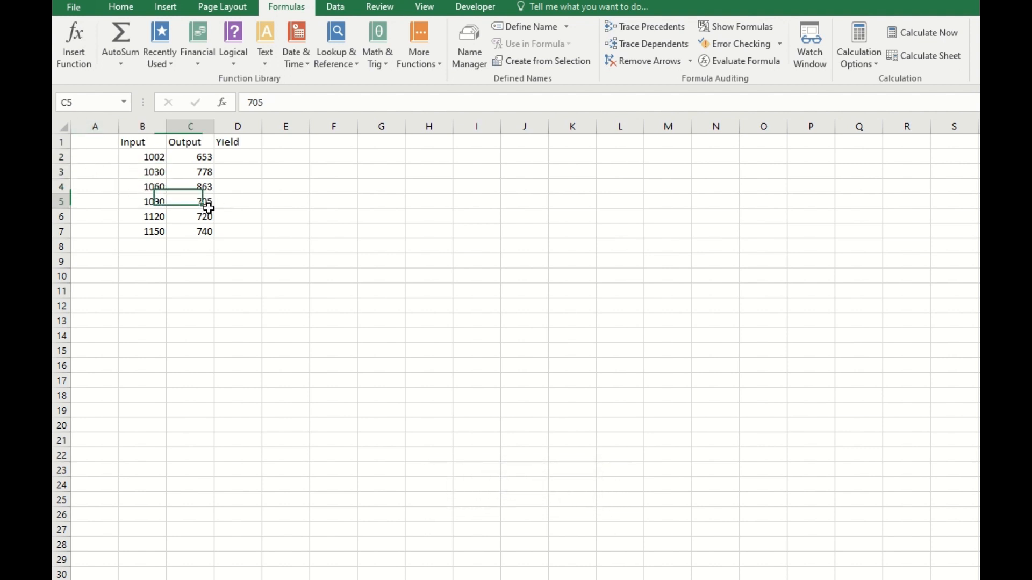
# Define the name Input for the input values in cells B2:B7
pyautogui.moveTo(127, 158); pyautogui.dragTo(138, 230)
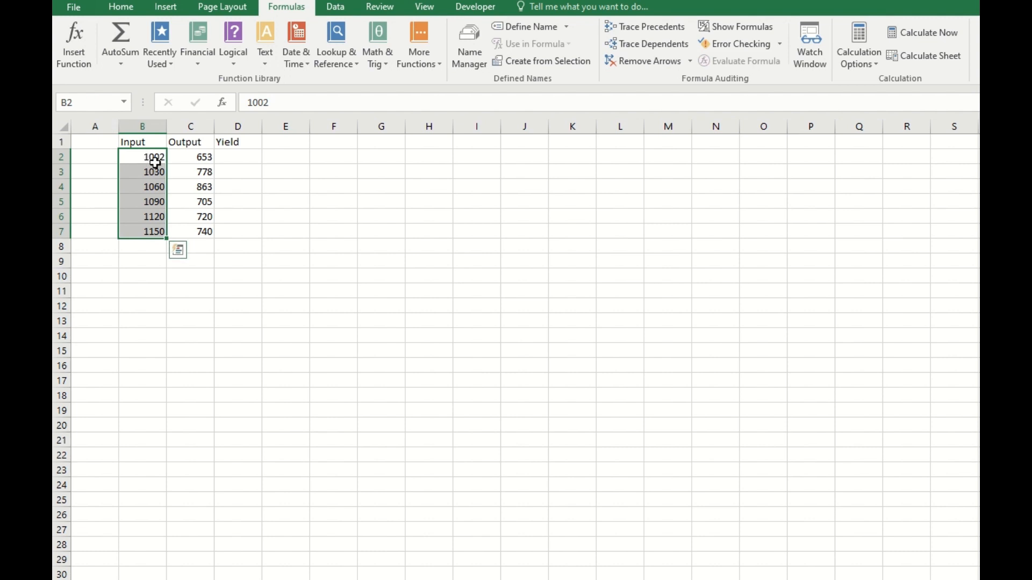
pyautogui.click(125, 103)
pyautogui.click(156, 171)
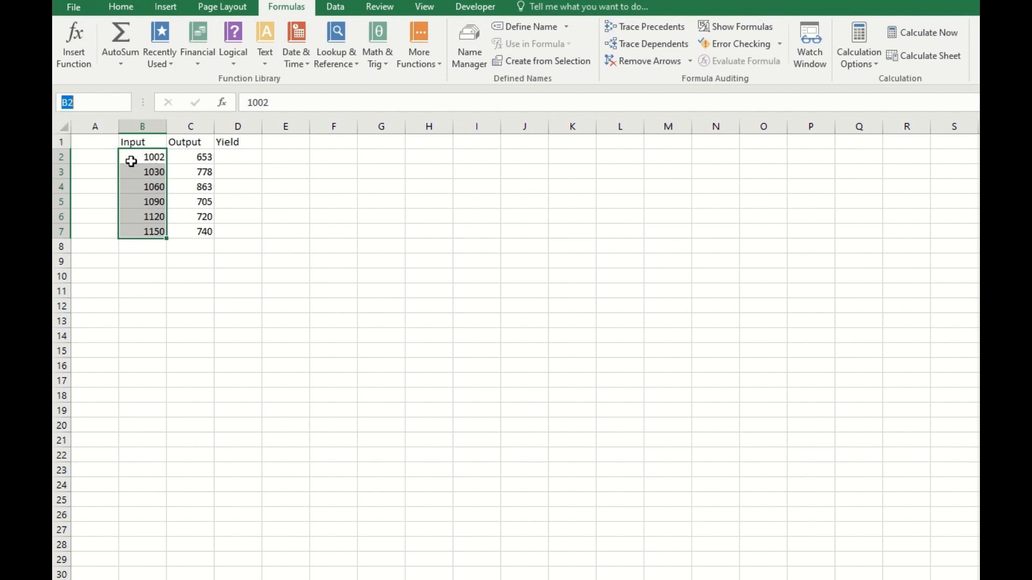
pyautogui.moveTo(141, 156); pyautogui.dragTo(134, 236)
pyautogui.click(98, 102)
pyautogui.write('t')
pyautogui.press('Return')
# Check individual input cells and the whole range B2:B7 against the list of defined names
pyautogui.click(144, 170)
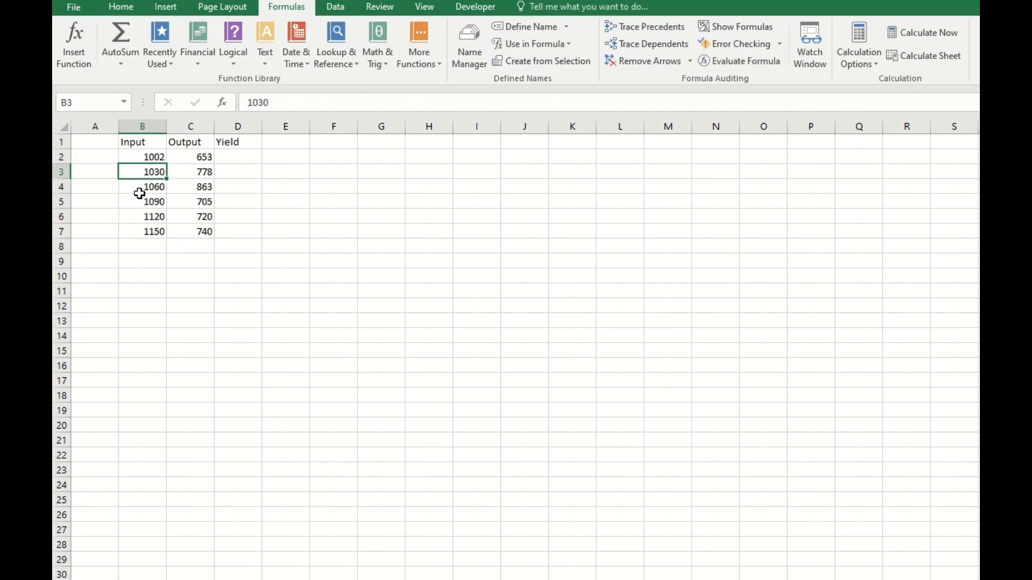
pyautogui.click(141, 187)
pyautogui.click(134, 203)
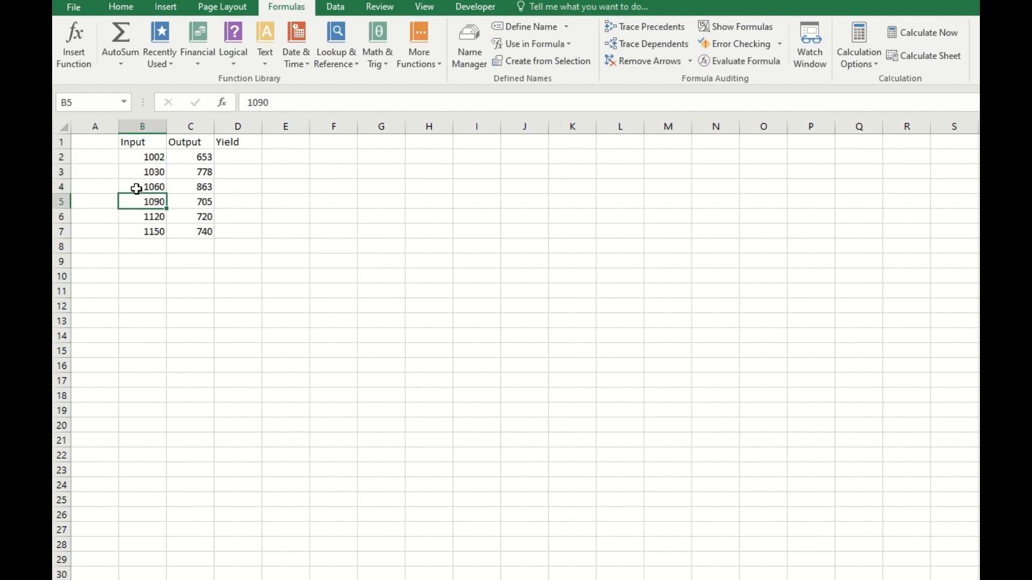
pyautogui.click(140, 157)
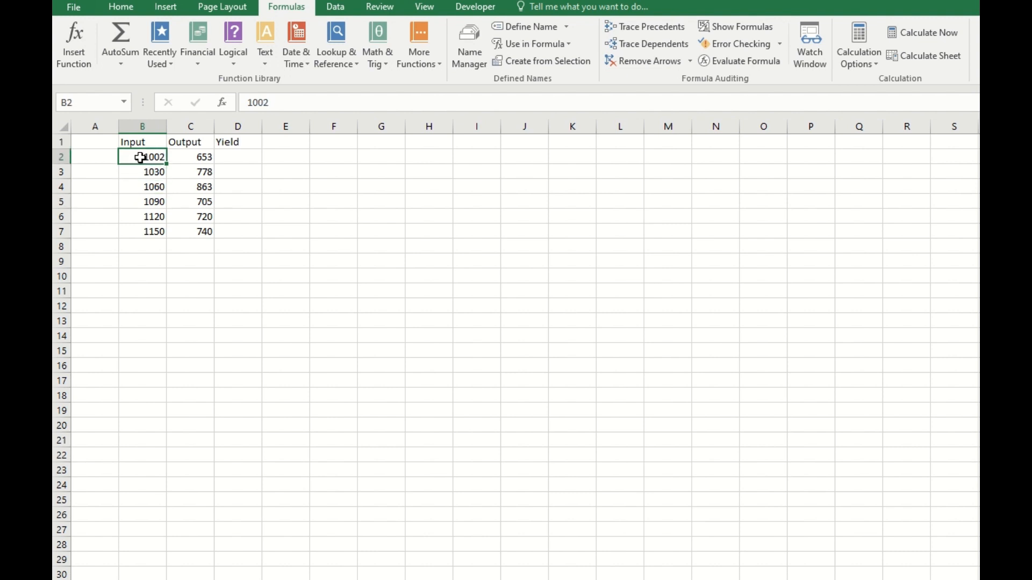
pyautogui.moveTo(140, 157); pyautogui.dragTo(141, 231)
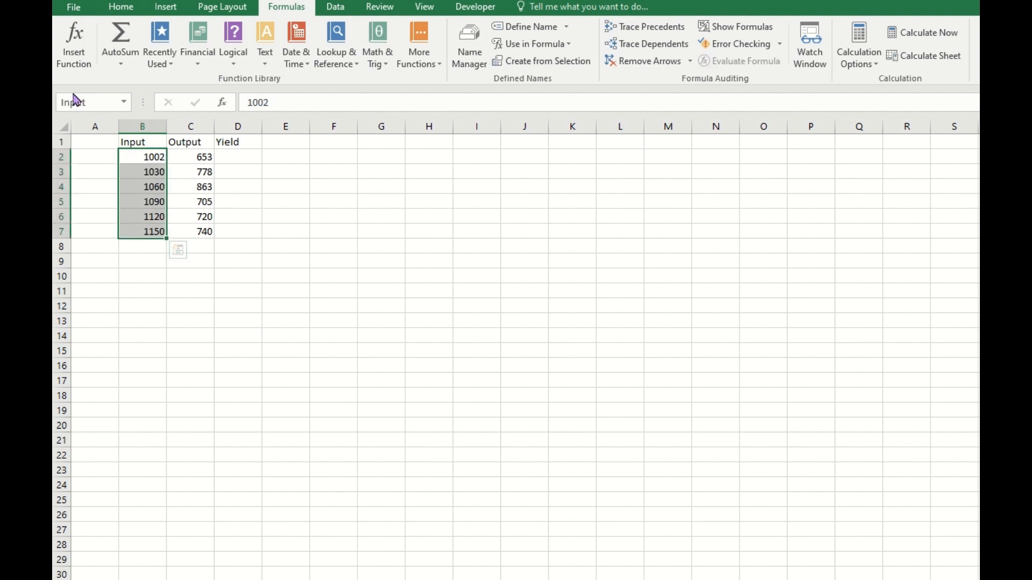
pyautogui.click(125, 103)
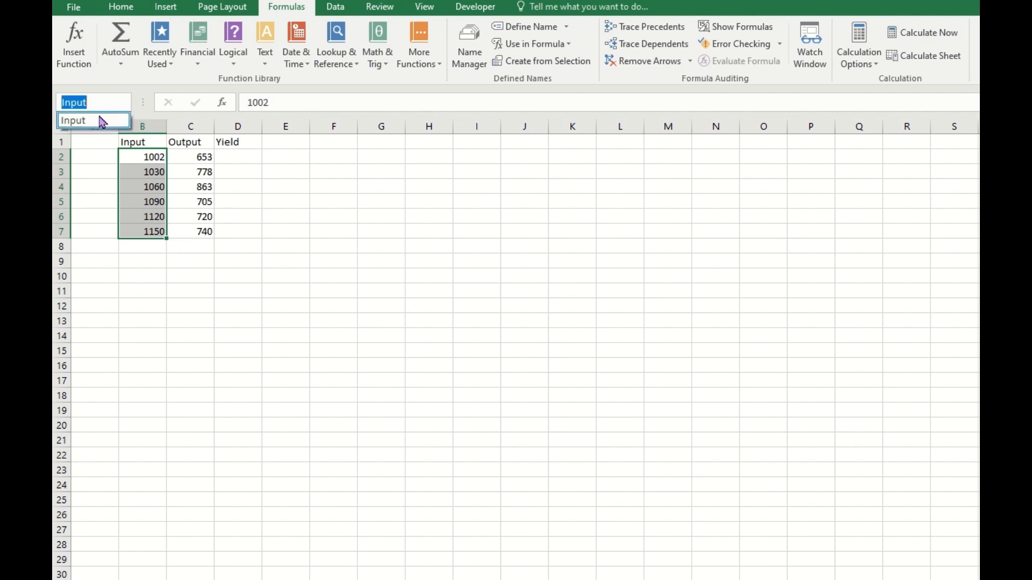
pyautogui.click(177, 174)
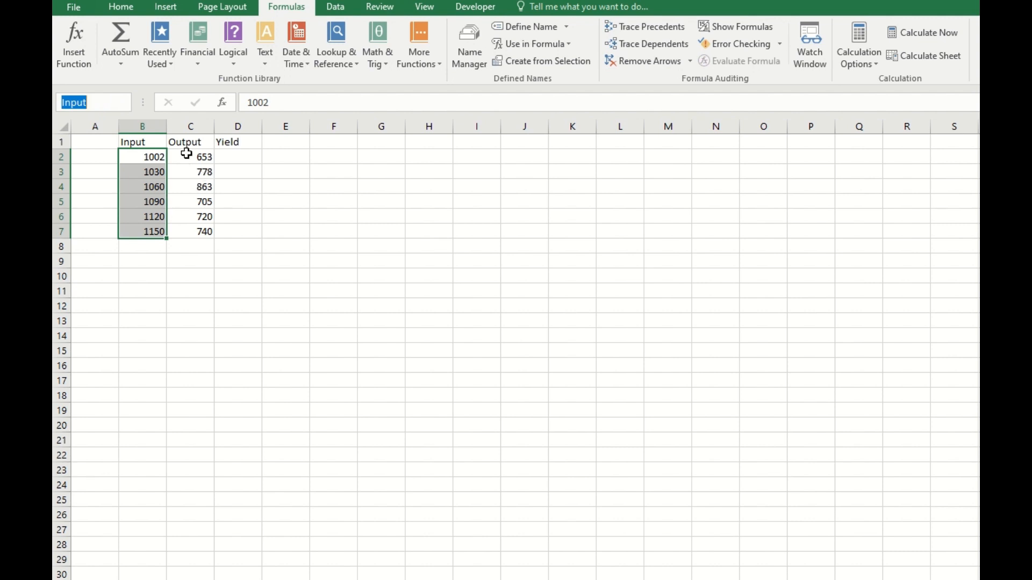
# Define the name Output with Workbook scope, referring to =Sheet1!$C$2:$C$7, and select C2:C7 to check it
pyautogui.moveTo(187, 156); pyautogui.dragTo(181, 233)
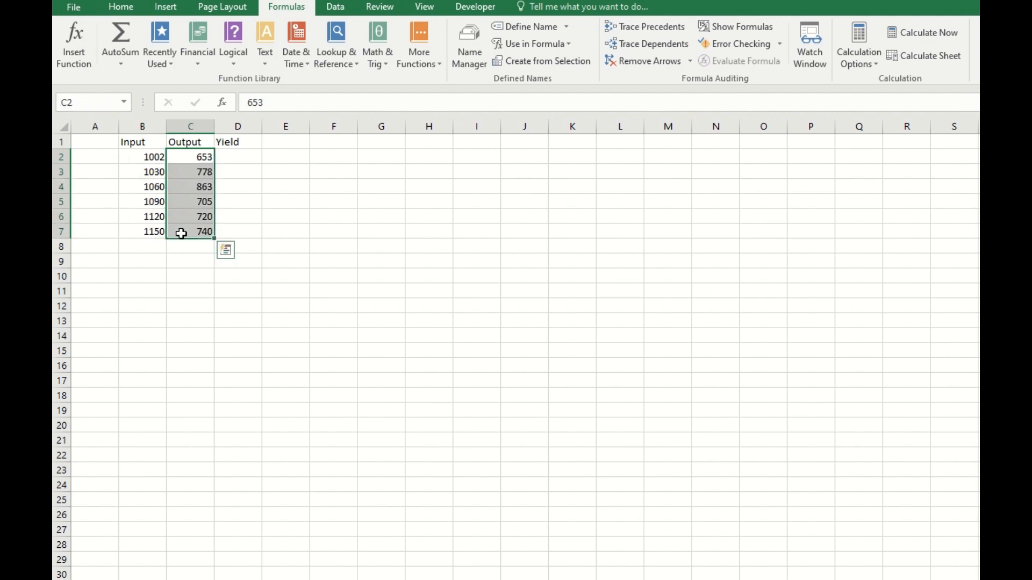
pyautogui.click(194, 158)
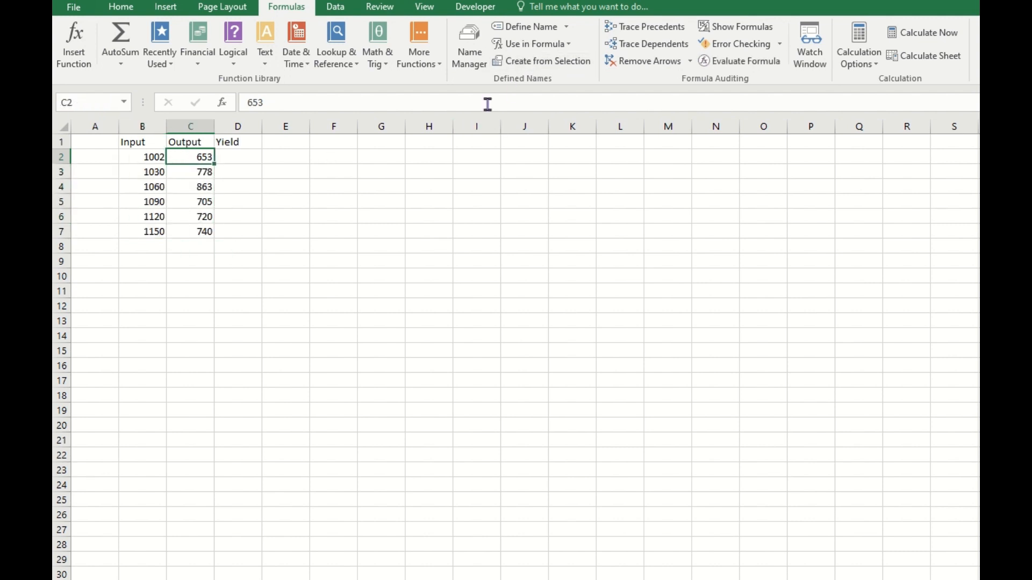
pyautogui.click(531, 30)
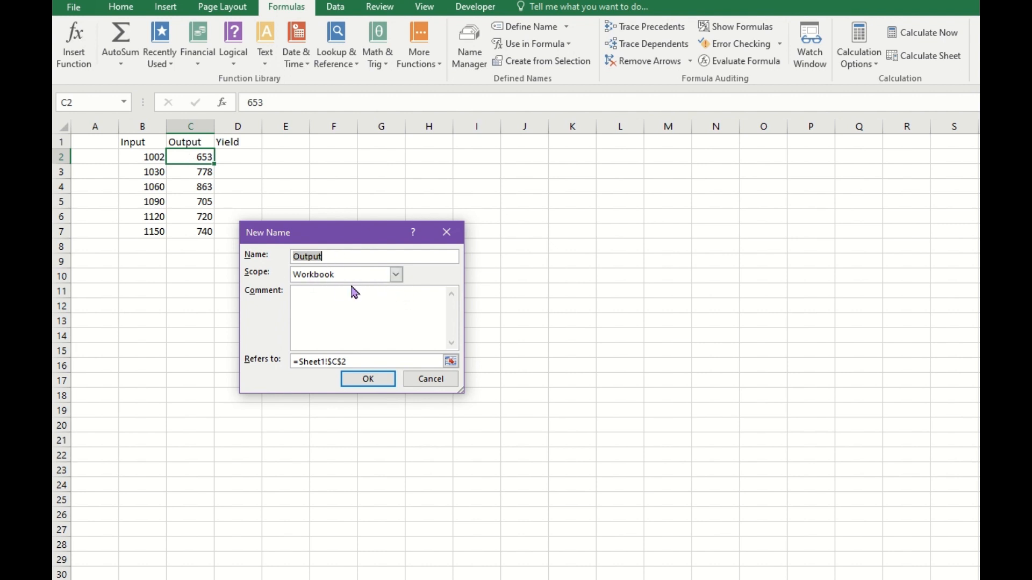
pyautogui.click(397, 275)
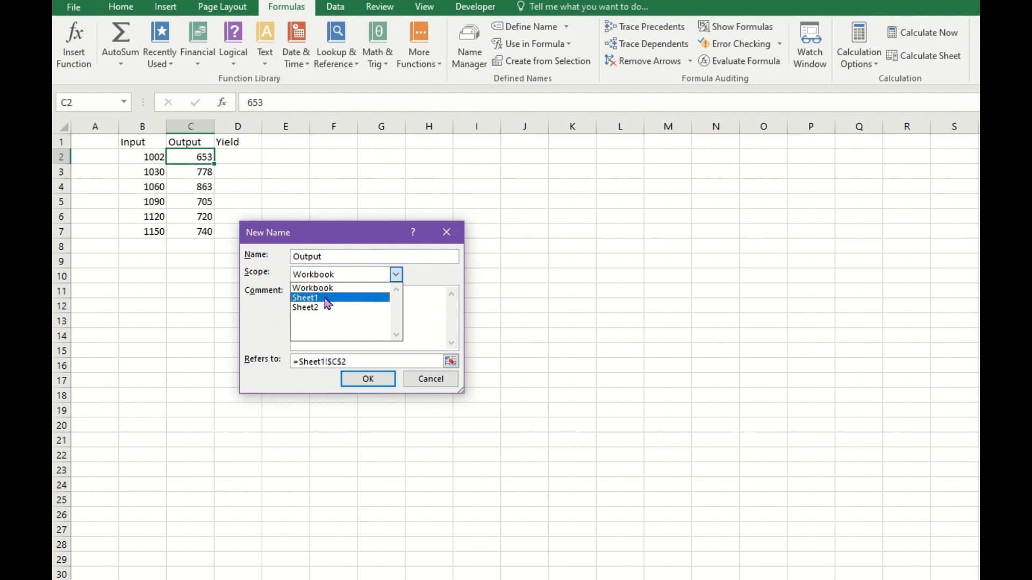
pyautogui.click(378, 361)
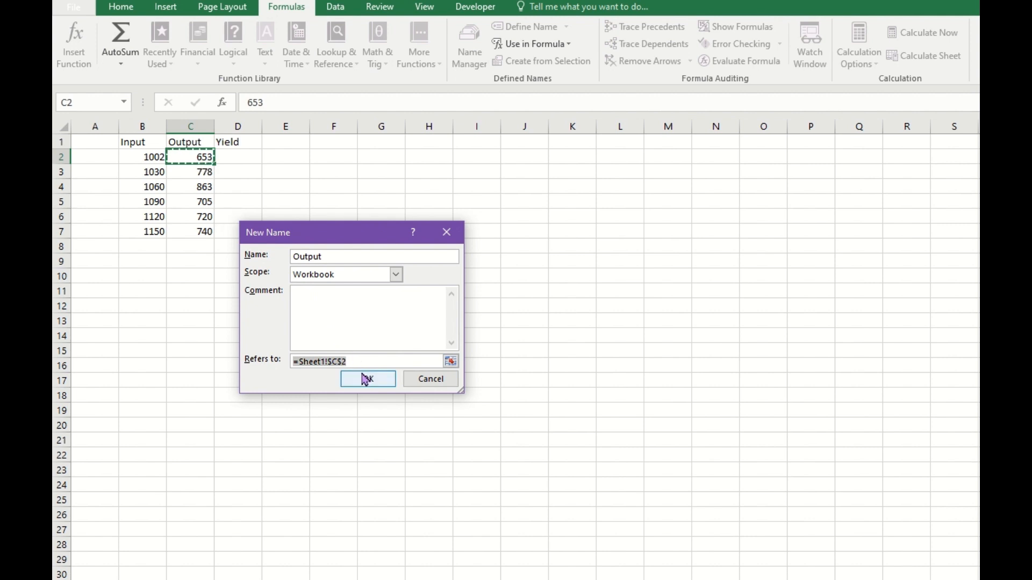
pyautogui.moveTo(202, 157); pyautogui.dragTo(198, 232)
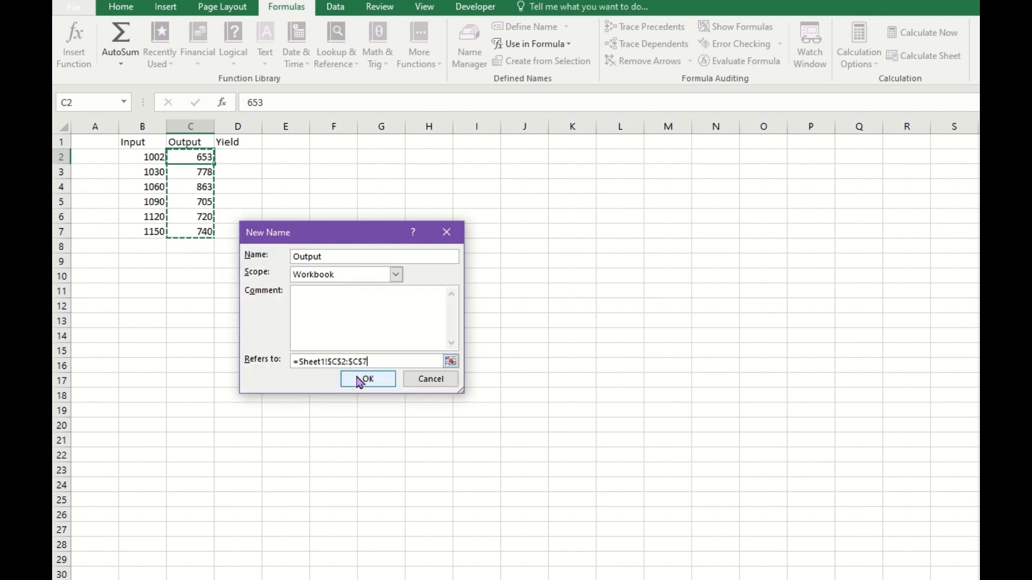
pyautogui.click(376, 378)
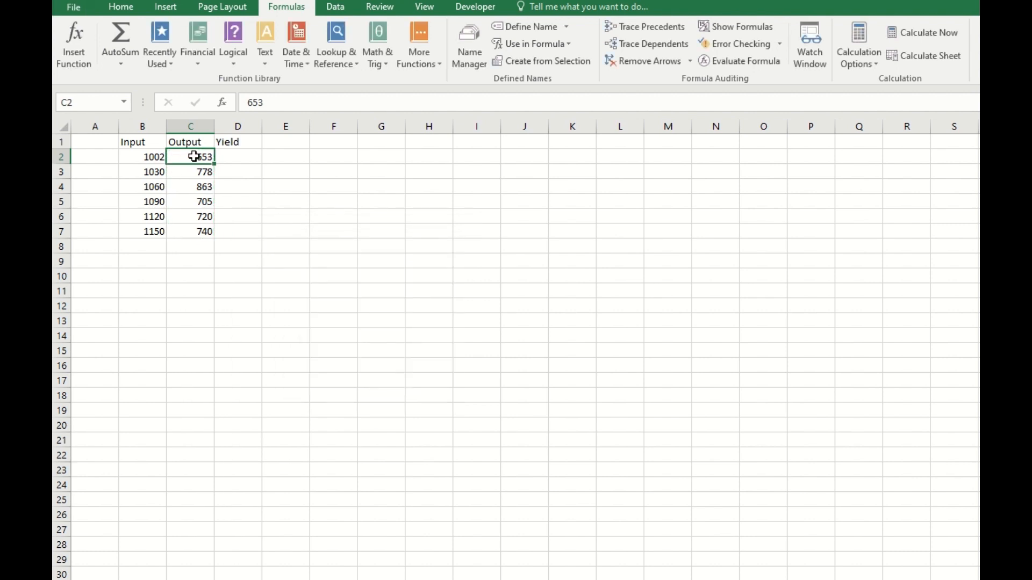
pyautogui.moveTo(194, 157); pyautogui.dragTo(195, 232)
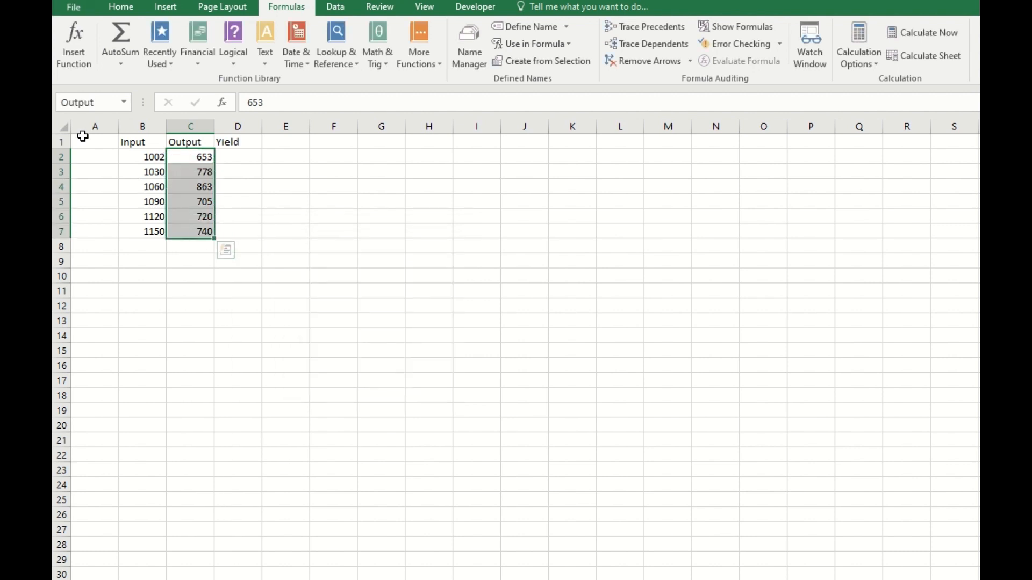
# Enter the formula =Output/Input in cell D2 using the two defined names
pyautogui.click(245, 158)
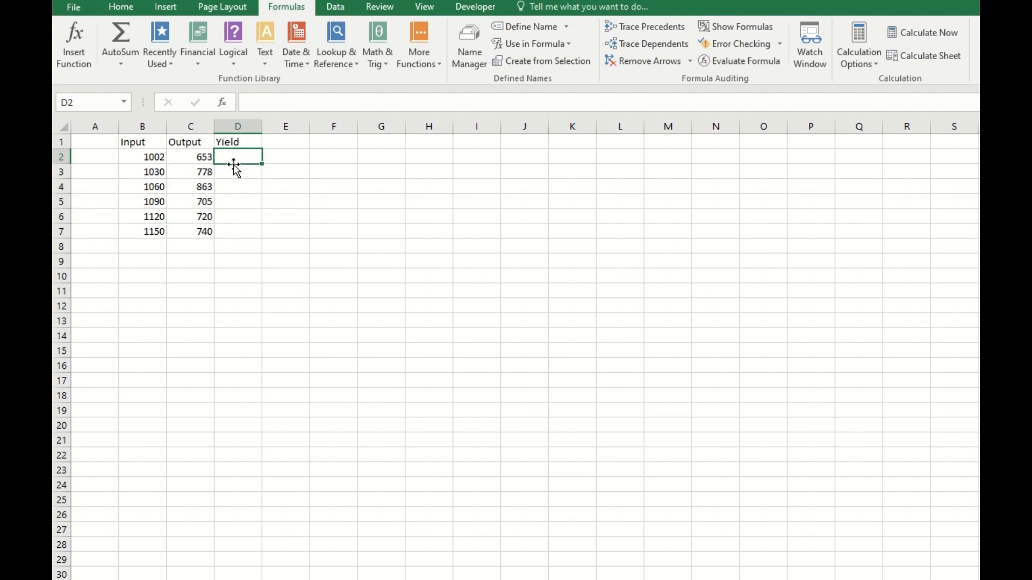
pyautogui.write('=')
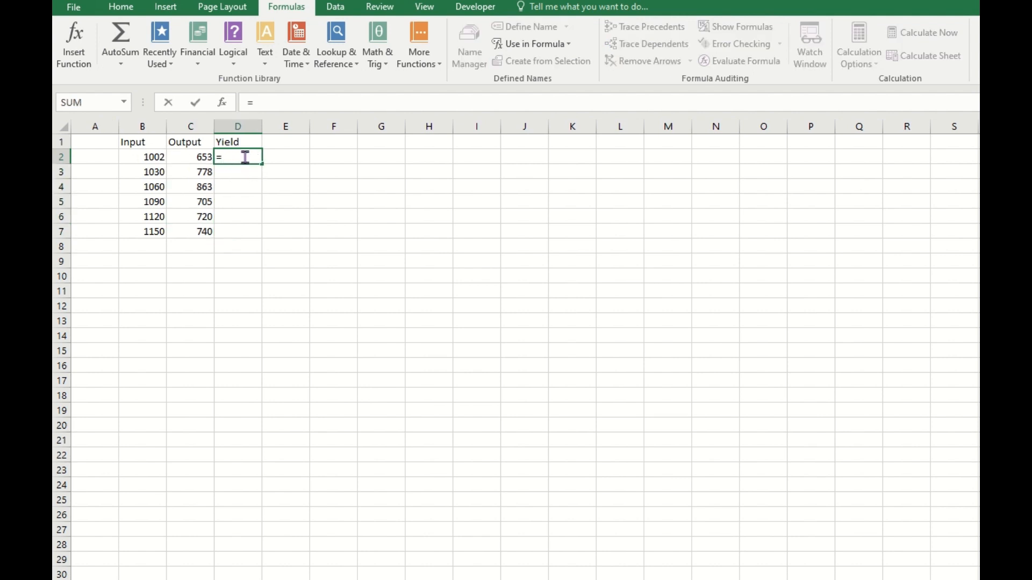
pyautogui.write('o')
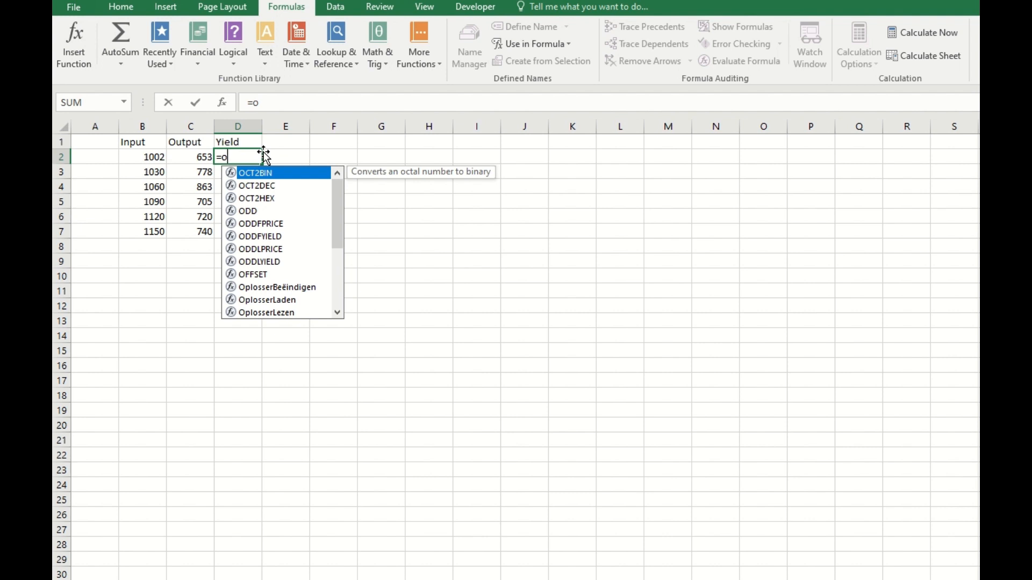
pyautogui.write('ut')
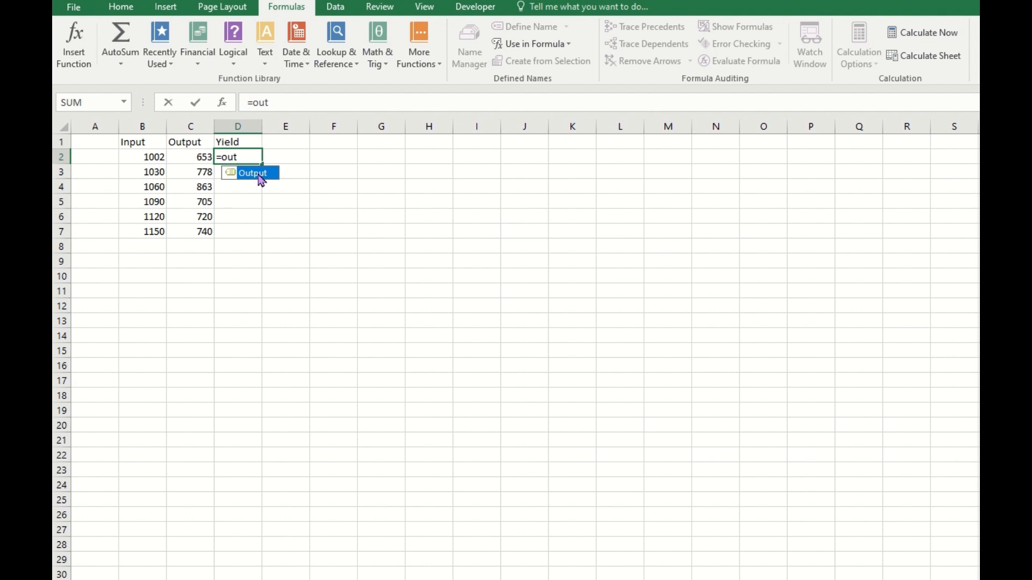
pyautogui.doubleClick(258, 173)
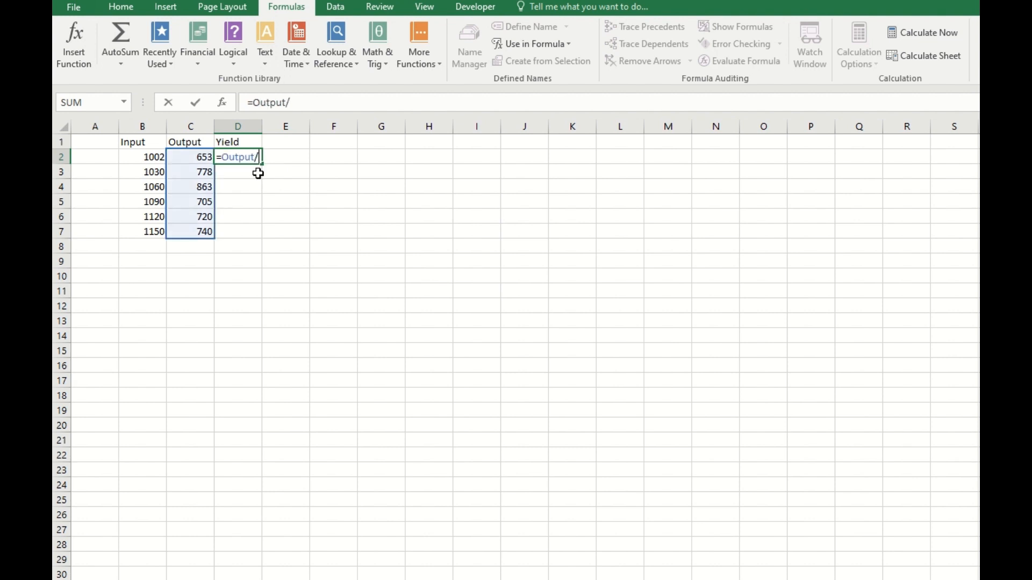
pyautogui.click(138, 156)
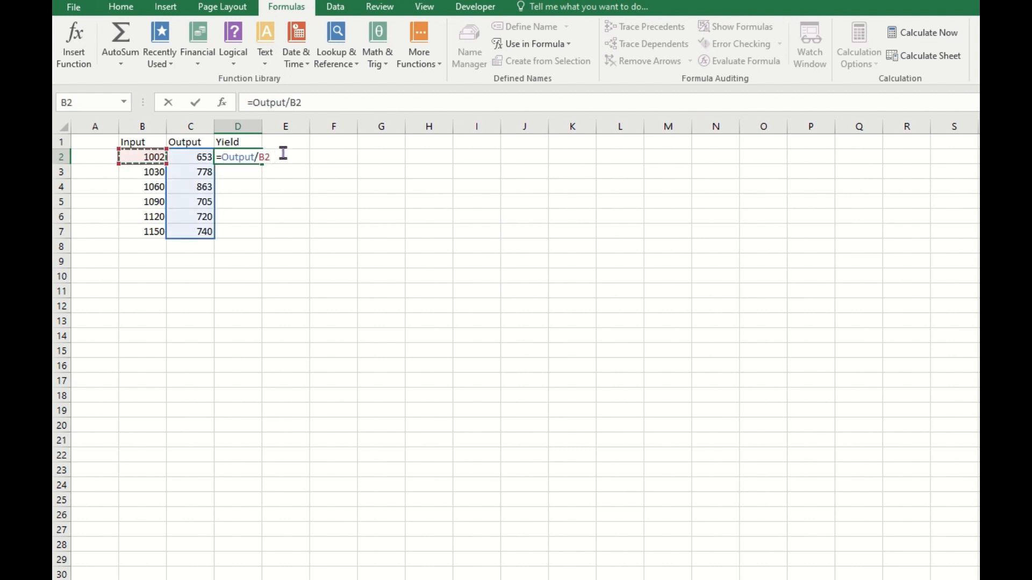
pyautogui.press('BackSpace')
pyautogui.press('BackSpace')
pyautogui.write('in')
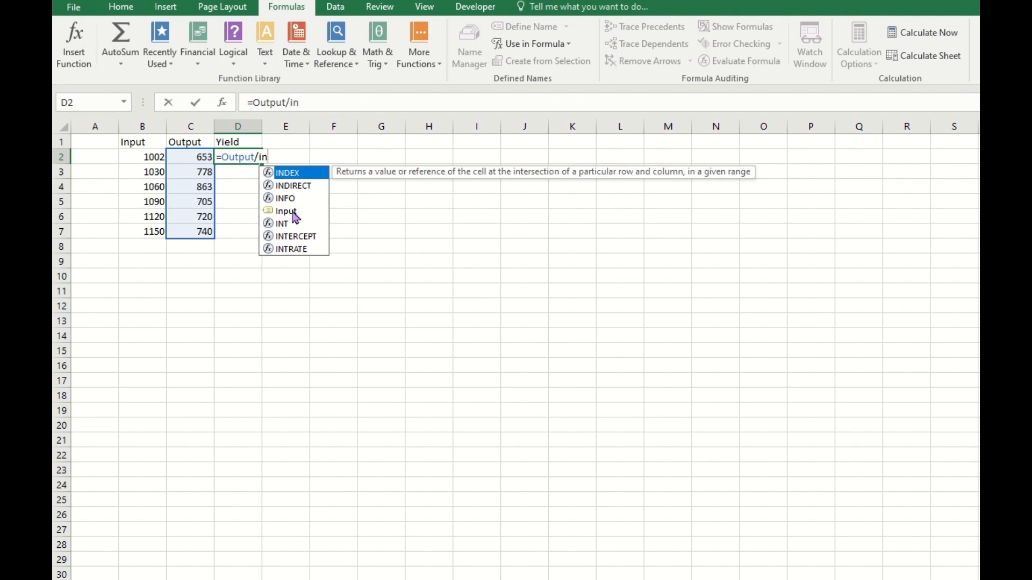
pyautogui.doubleClick(295, 213)
pyautogui.press('Return')
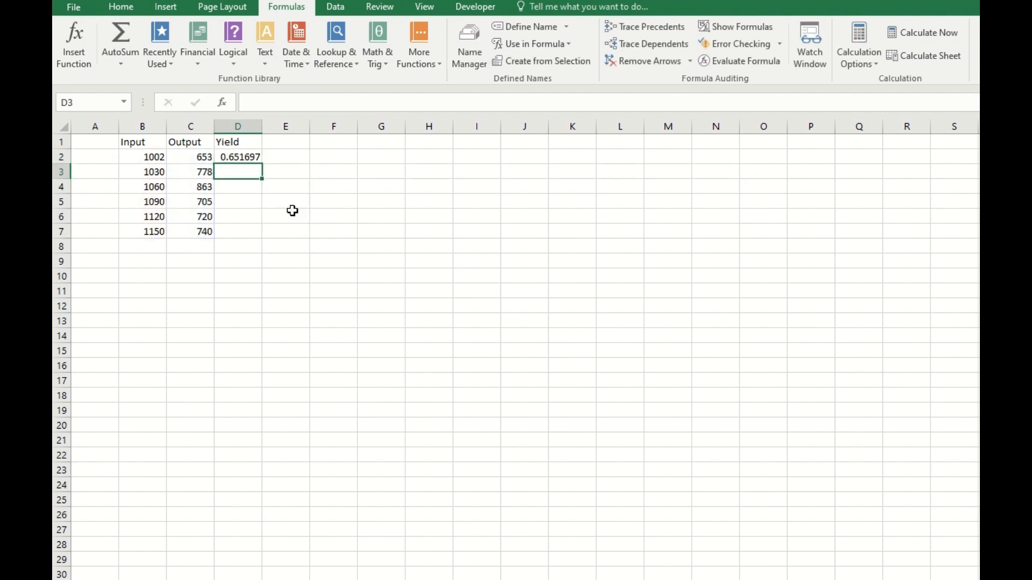
# Copy the yield formula from D2 down to D7 and check the formulas in D2 and D3
pyautogui.click(257, 158)
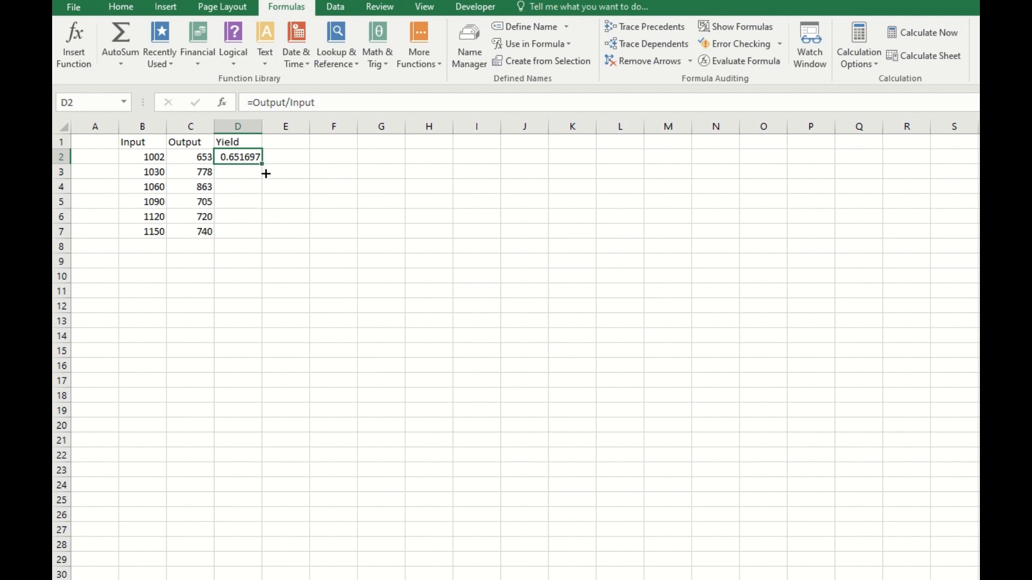
pyautogui.moveTo(266, 173); pyautogui.dragTo(265, 234)
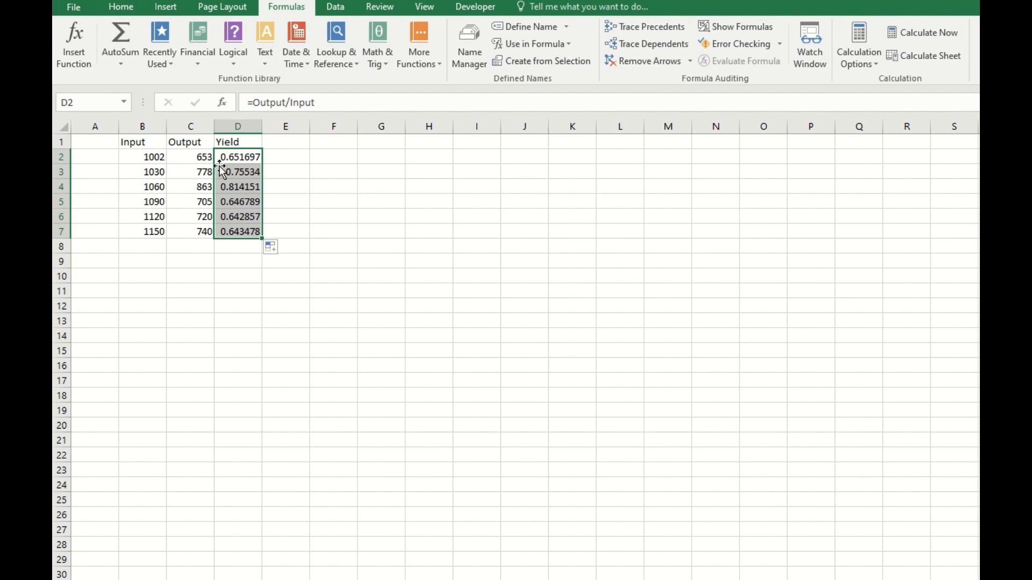
pyautogui.click(253, 162)
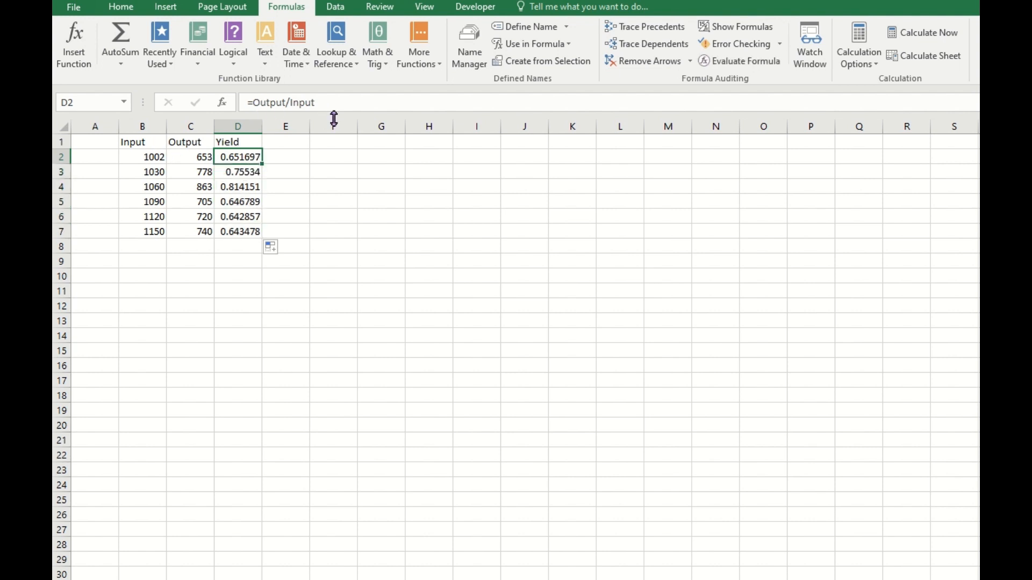
pyautogui.click(238, 176)
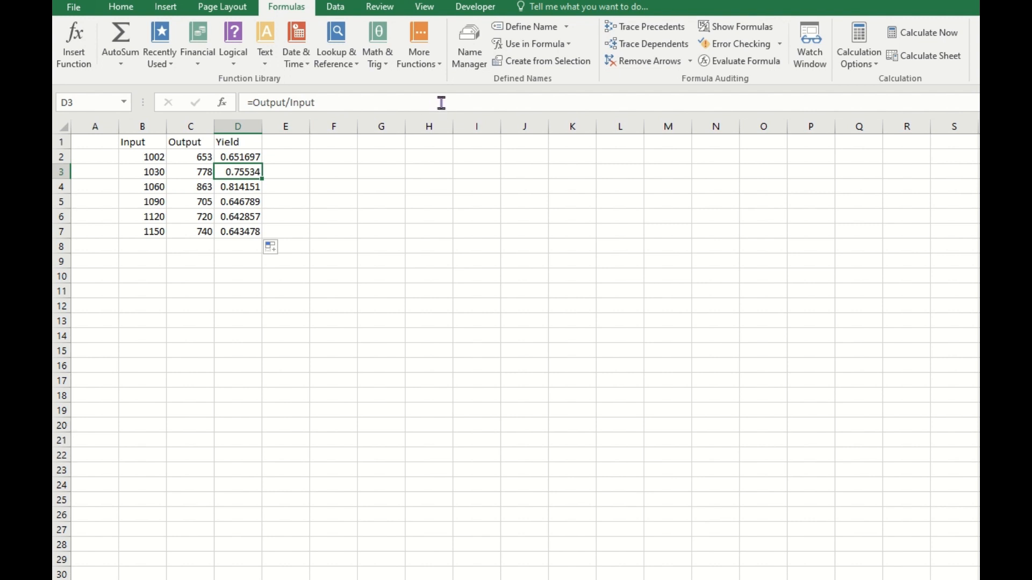
# Review the definition of the name Input and its cell reference in the Name Manager
pyautogui.click(479, 60)
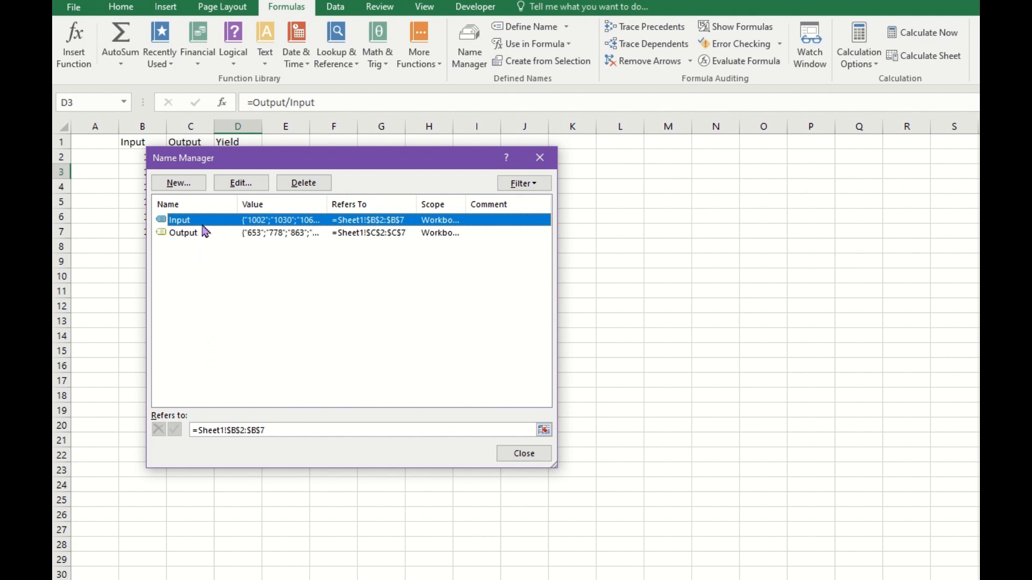
pyautogui.click(240, 186)
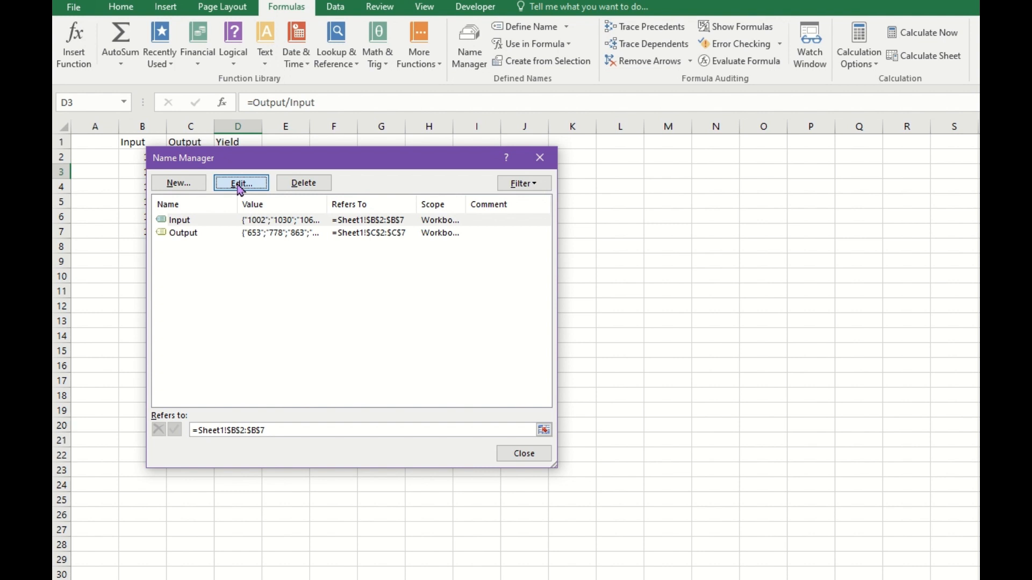
pyautogui.click(390, 363)
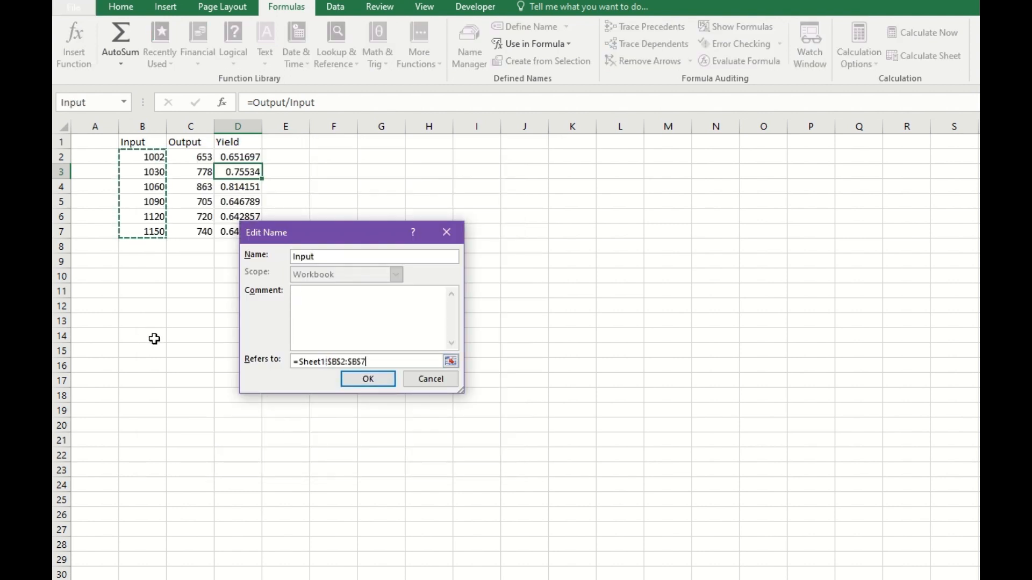
pyautogui.click(359, 383)
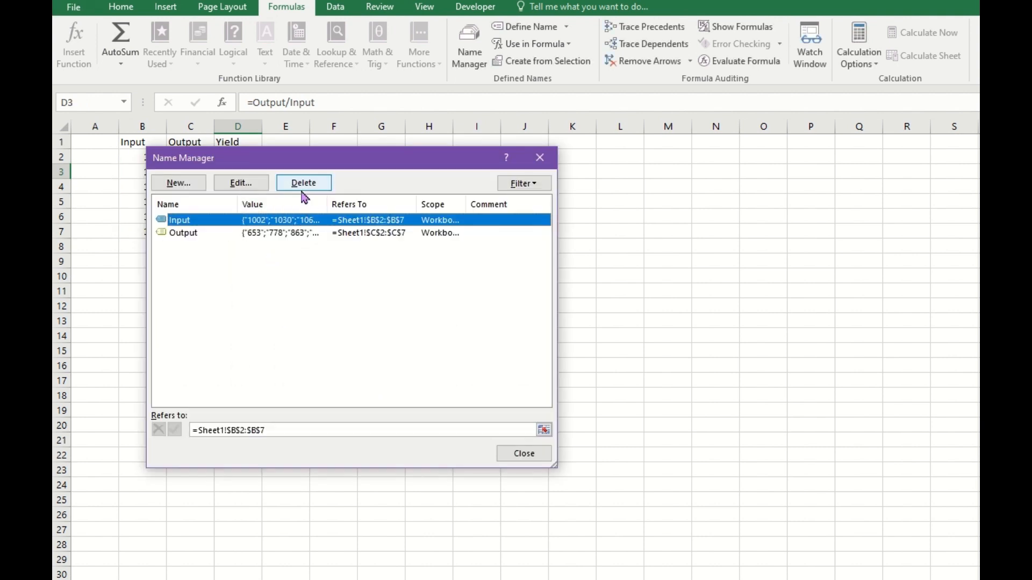
# Delete the name Input in the Name Manager and check the yield formula in cell D2
pyautogui.click(303, 183)
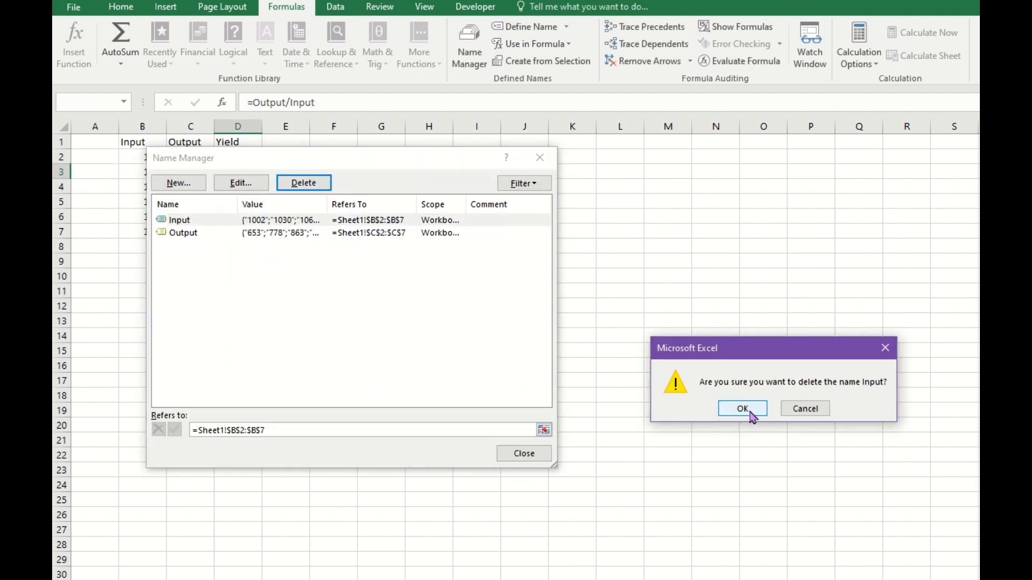
pyautogui.click(751, 415)
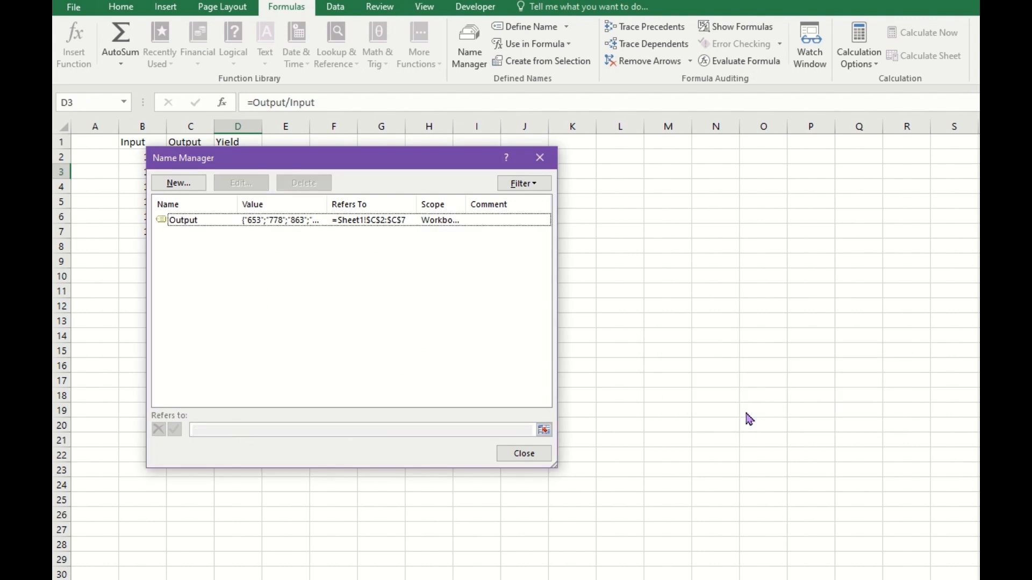
pyautogui.click(502, 453)
pyautogui.click(292, 170)
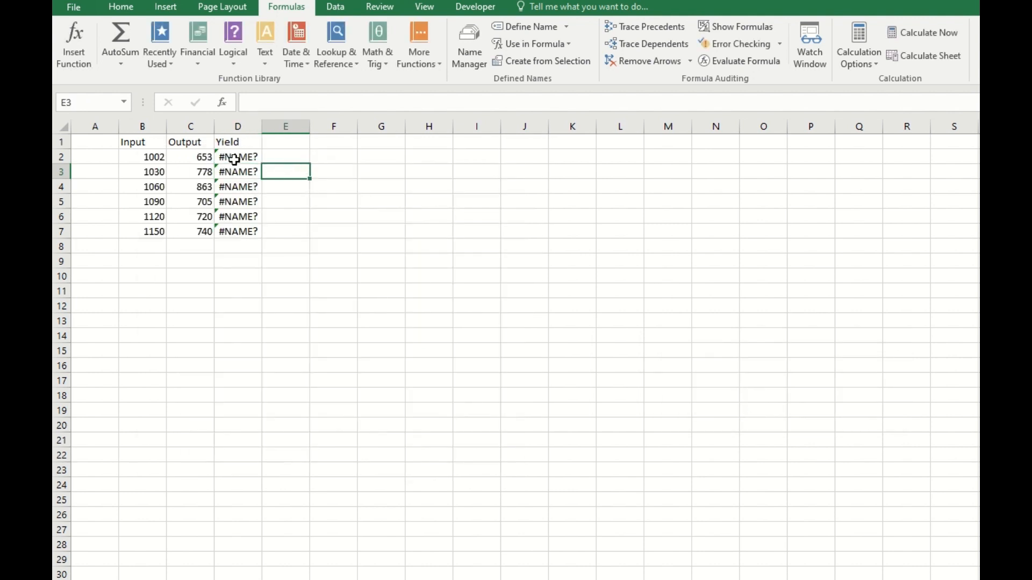
pyautogui.click(235, 159)
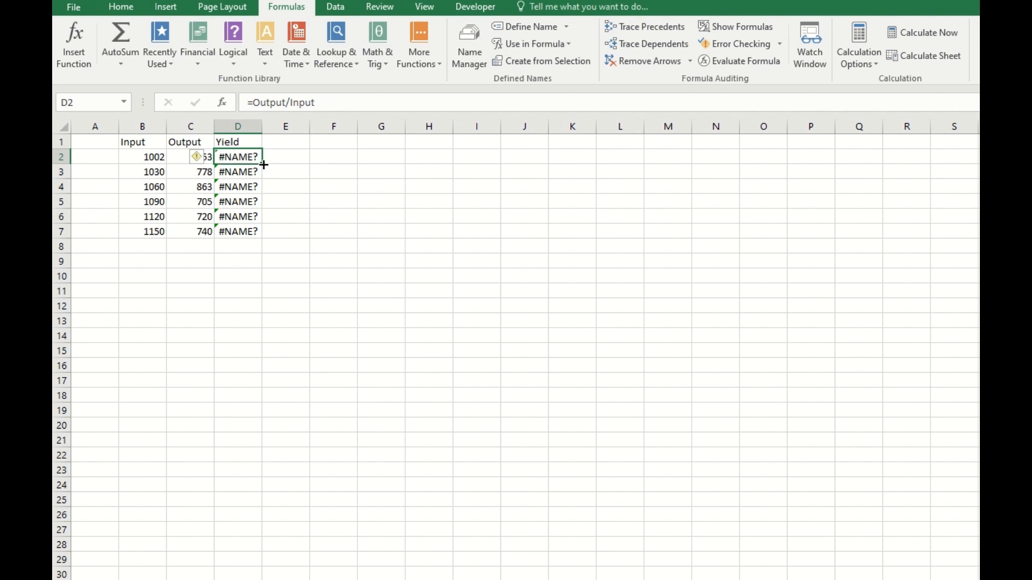
# Name the range B2:B7 in the input column as Input
pyautogui.click(144, 159)
pyautogui.click(123, 102)
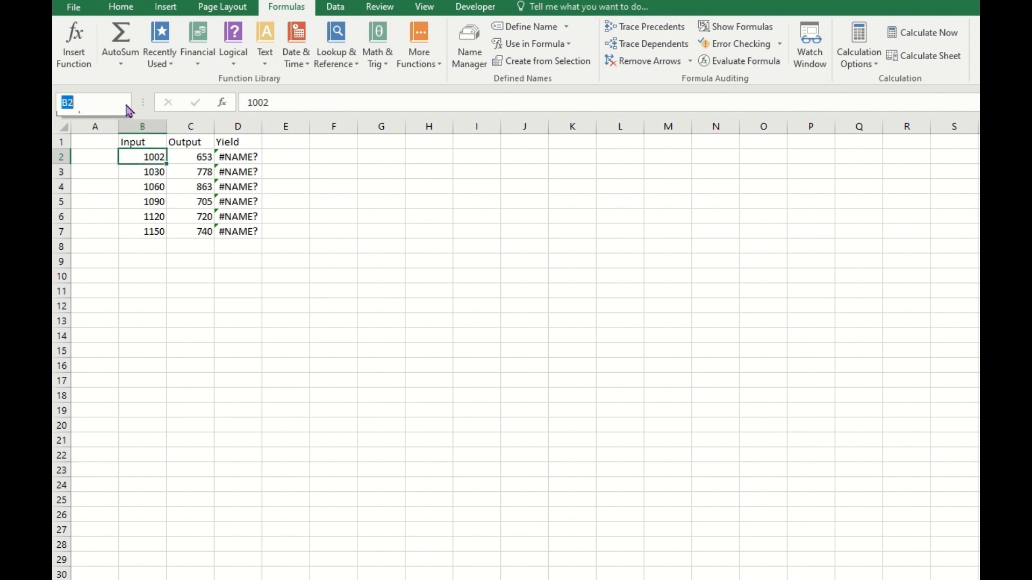
pyautogui.click(141, 160)
pyautogui.moveTo(141, 161); pyautogui.dragTo(137, 236)
pyautogui.click(109, 102)
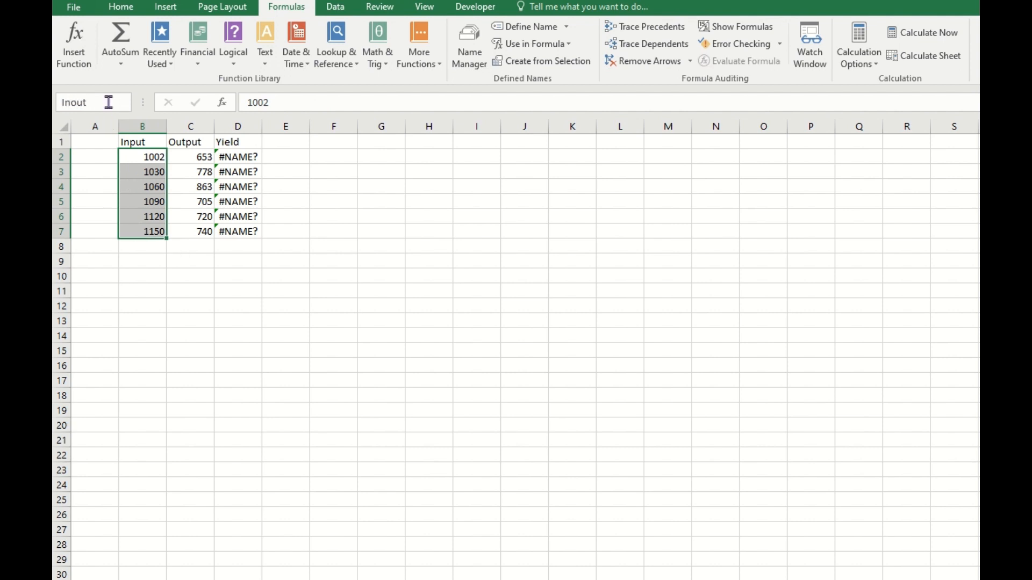
pyautogui.moveTo(80, 102); pyautogui.dragTo(71, 103)
pyautogui.press('Return')
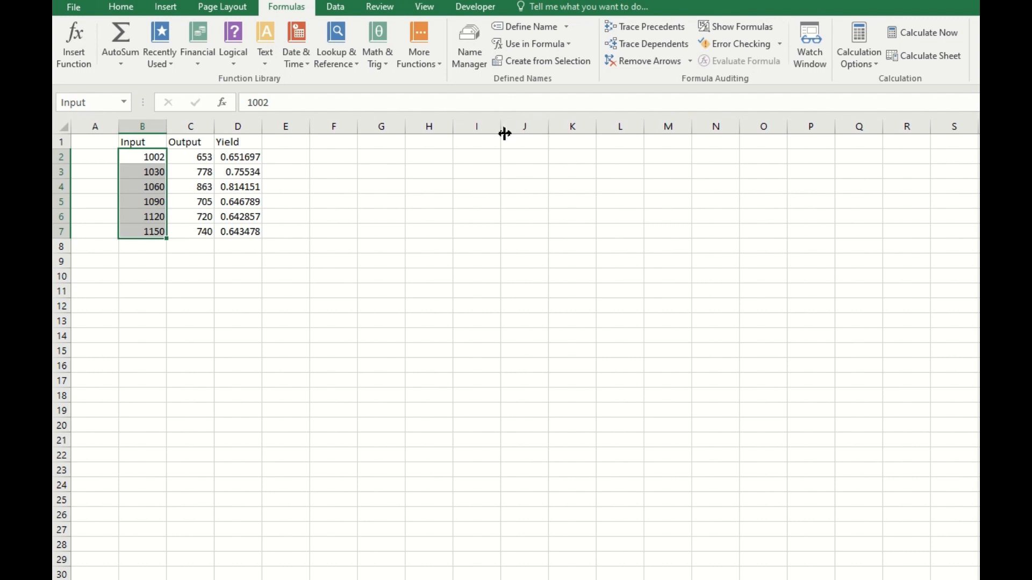
pyautogui.click(536, 28)
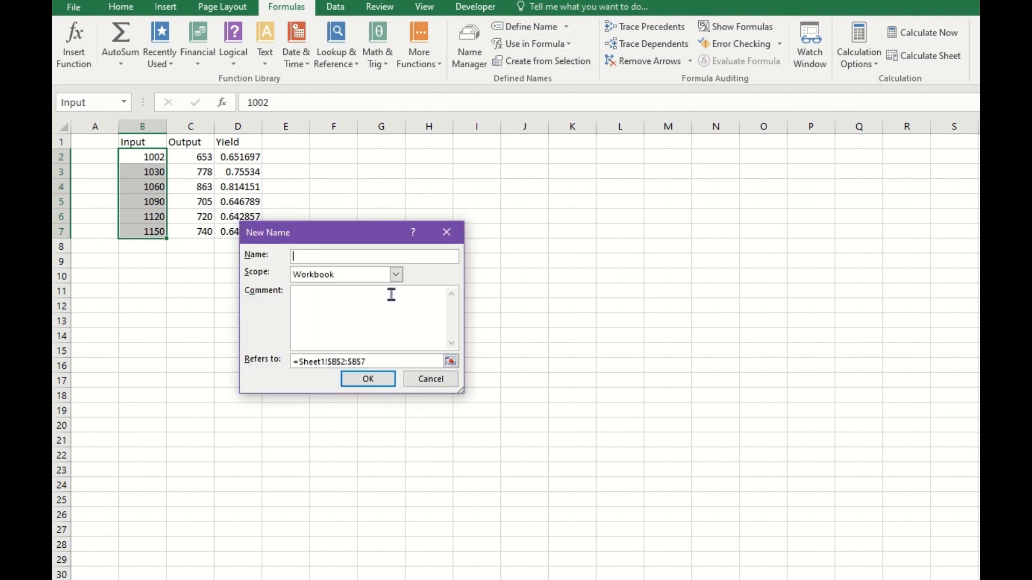
pyautogui.click(447, 231)
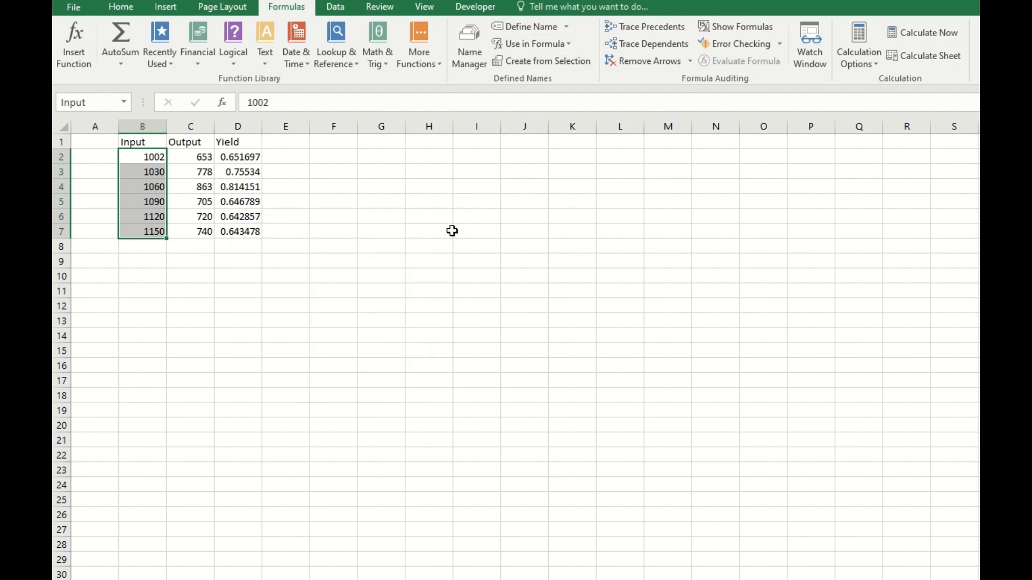
pyautogui.click(473, 227)
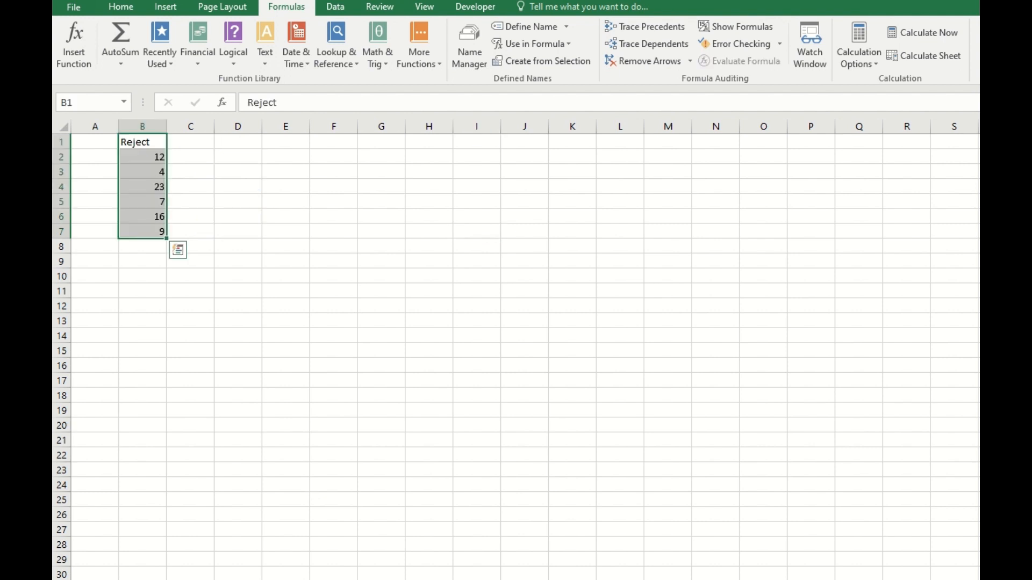
# Add the column header Rej Rate in cell E1, next to the Yield column
pyautogui.click(217, 426)
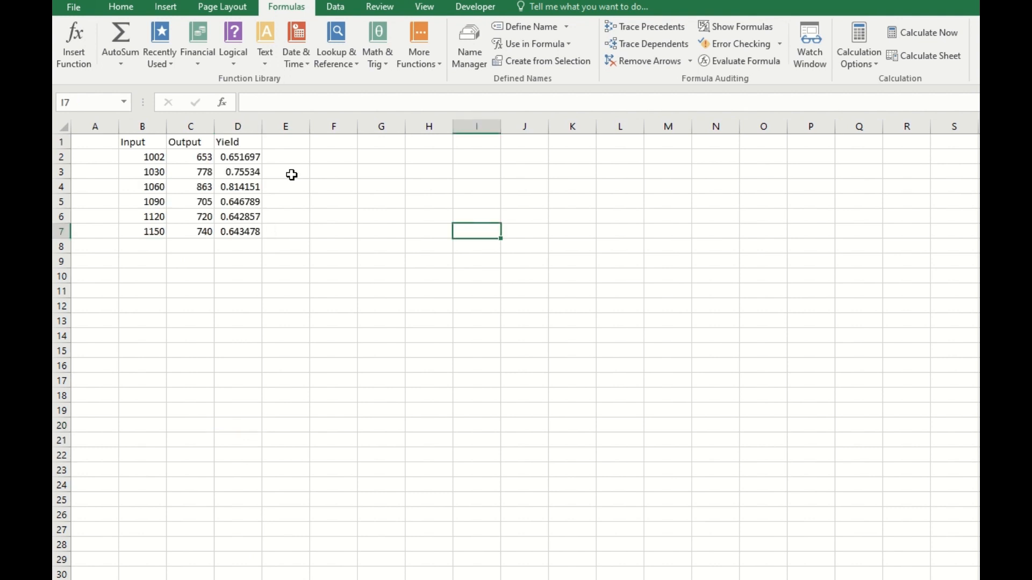
pyautogui.click(292, 145)
pyautogui.click(121, 7)
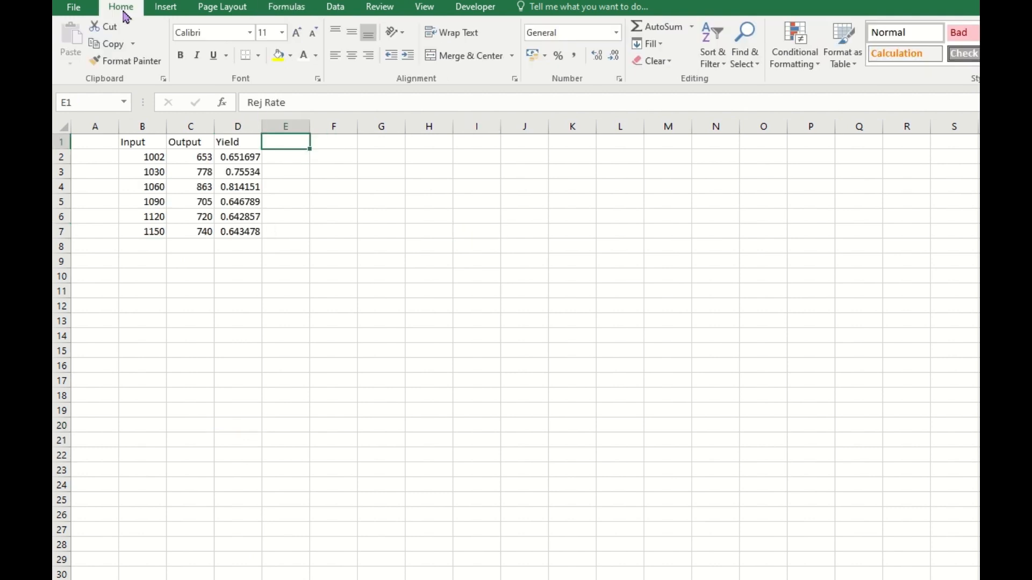
pyautogui.click(296, 158)
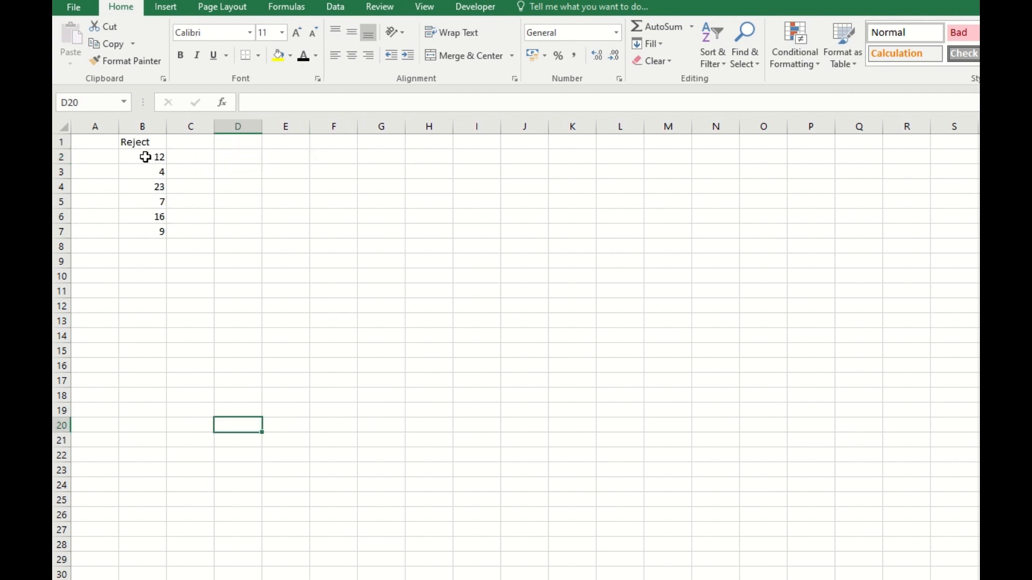
# Name the range B2:B7 on the sheet with the reject data as Reject
pyautogui.moveTo(145, 156); pyautogui.dragTo(151, 230)
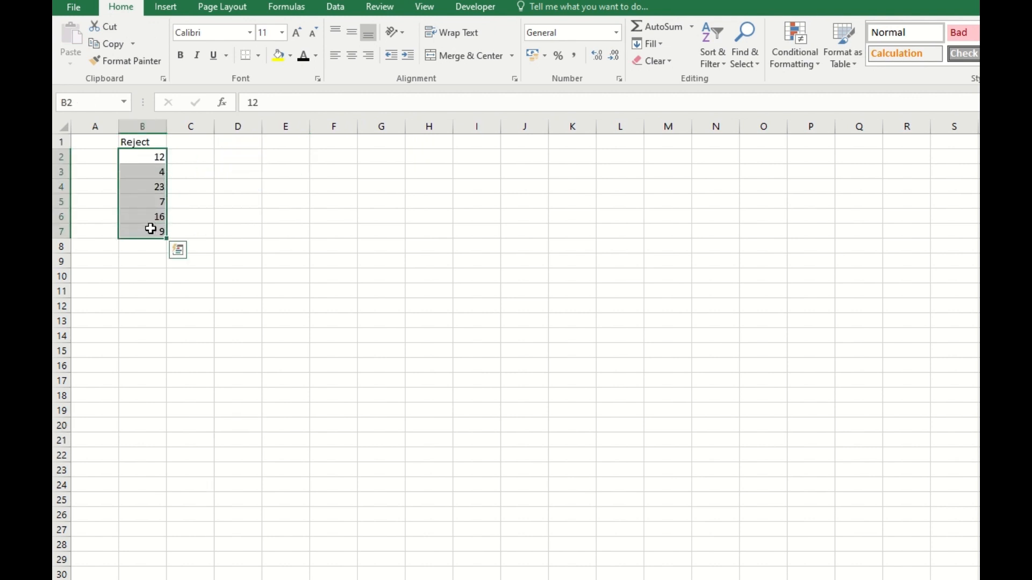
pyautogui.click(102, 100)
pyautogui.write('Reject')
pyautogui.press('Return')
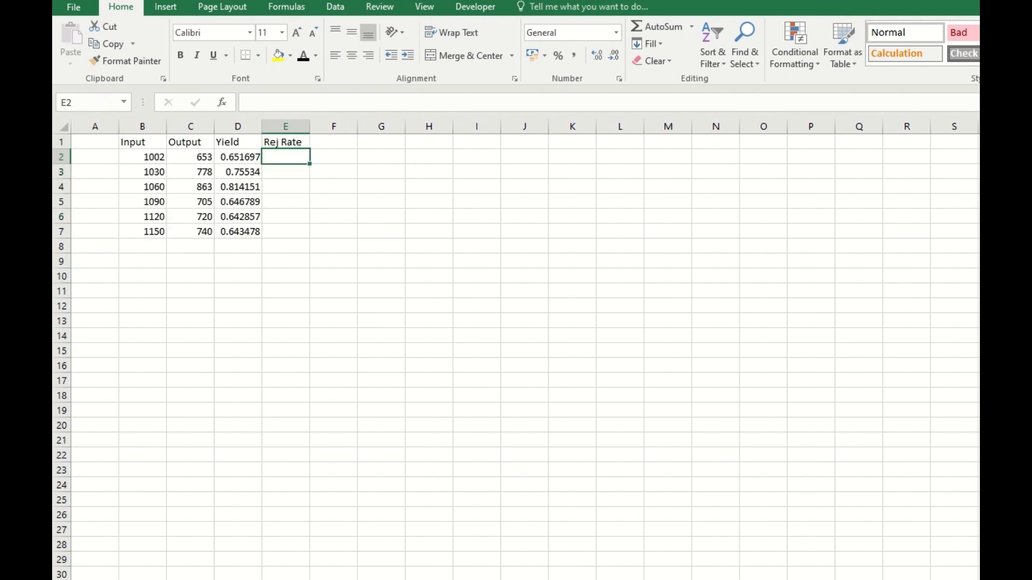
# Enter the formula =Reject/Output in cell E2 using the defined names and copy it down to E7
pyautogui.click(124, 102)
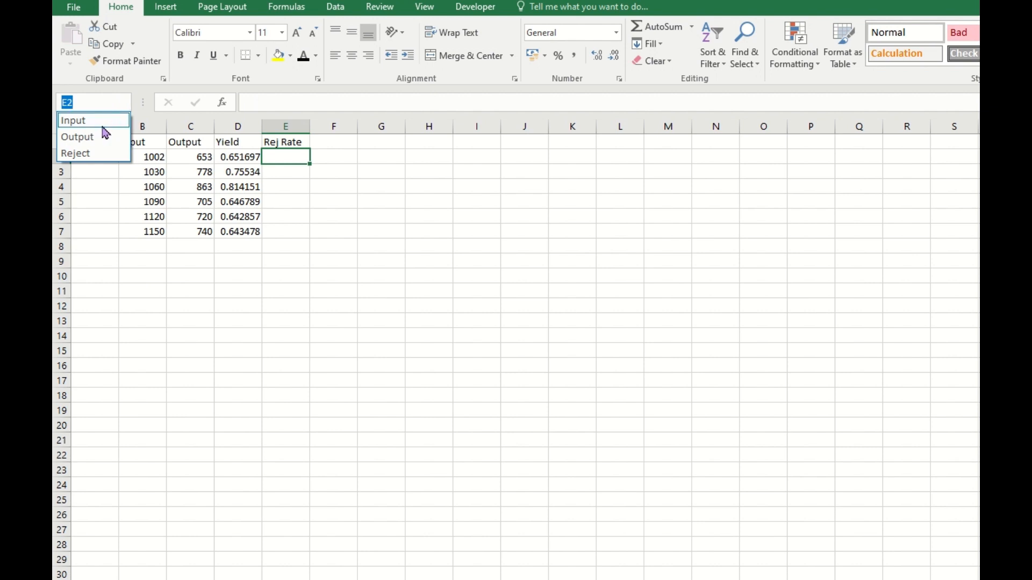
pyautogui.click(286, 156)
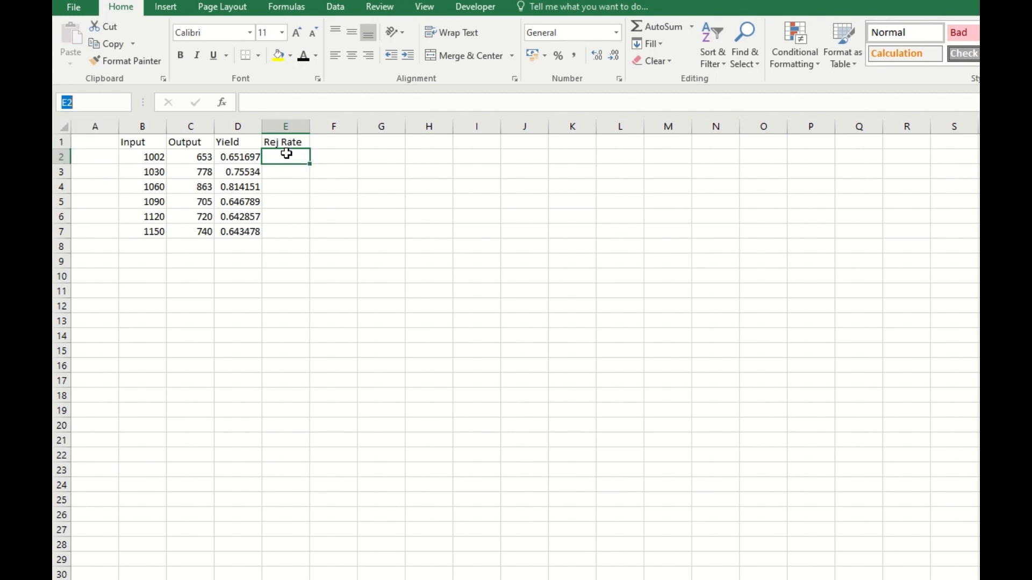
pyautogui.write('=')
pyautogui.click(267, 155)
pyautogui.write('=')
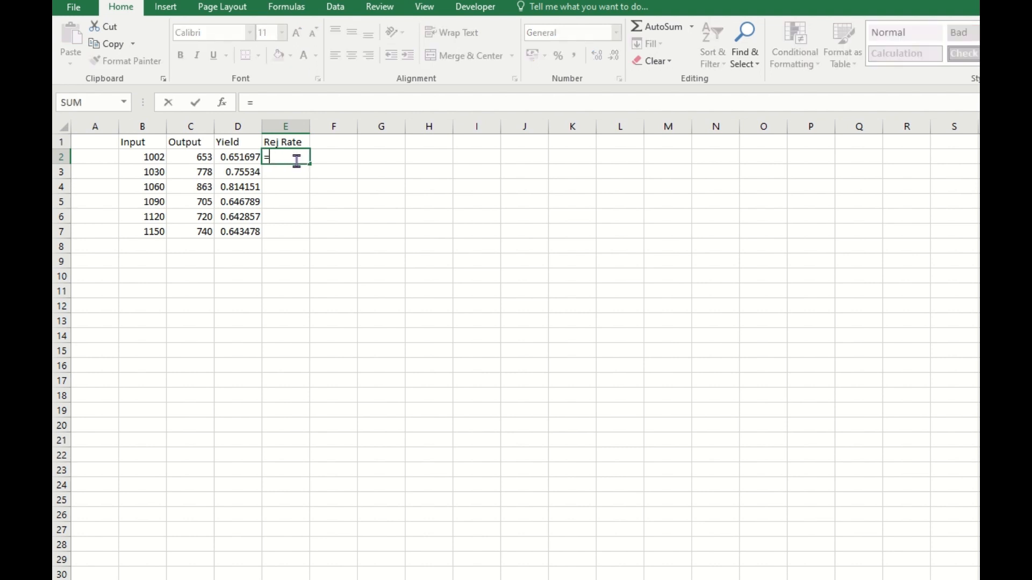
pyautogui.write('re')
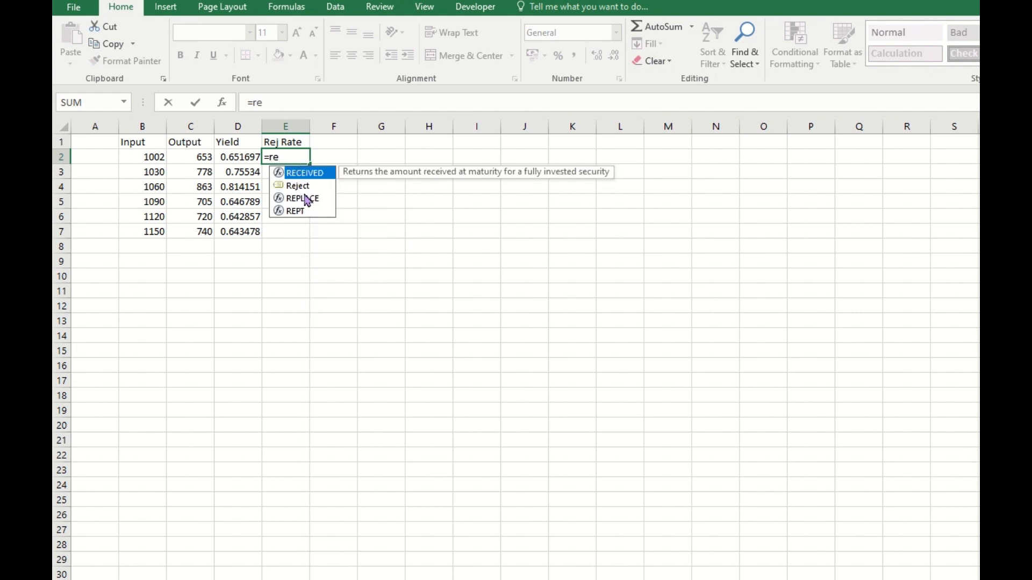
pyautogui.click(307, 187)
pyautogui.doubleClick(308, 186)
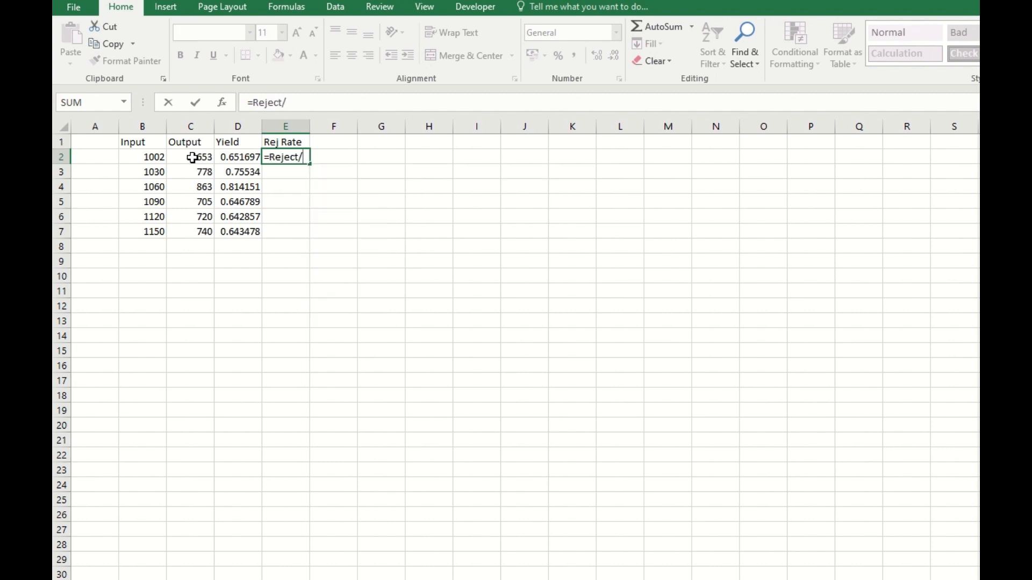
pyautogui.write('ou')
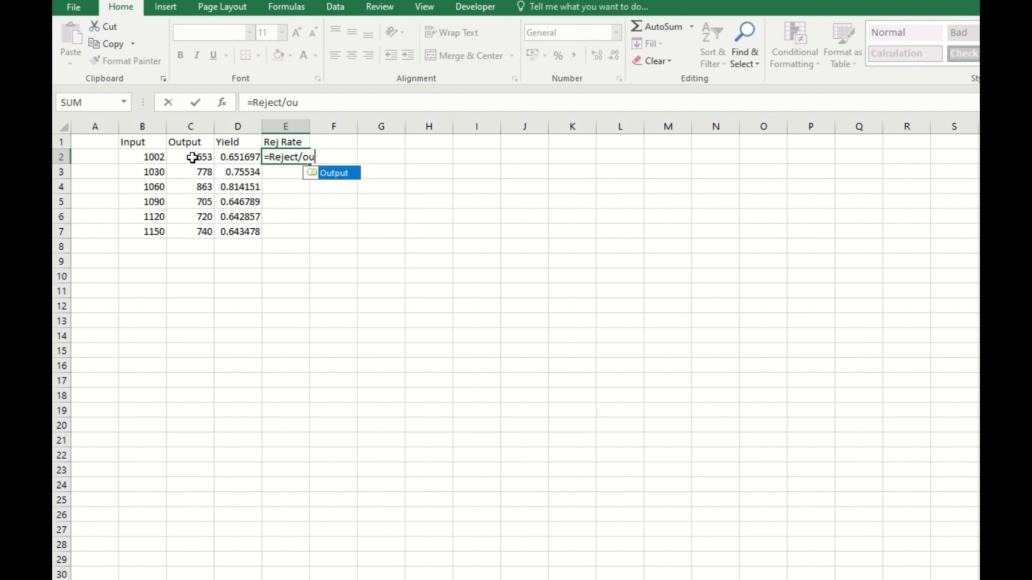
pyautogui.doubleClick(352, 174)
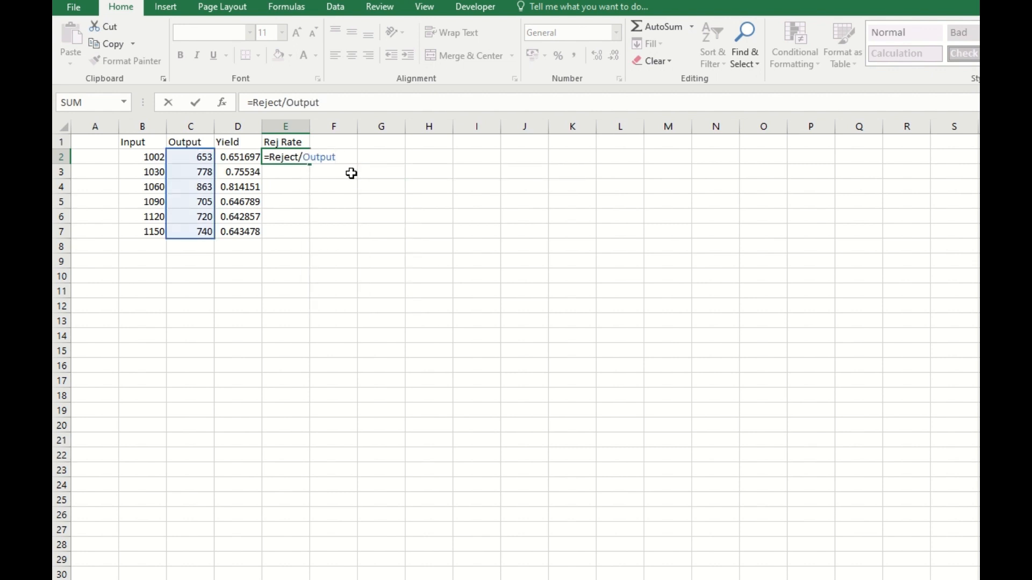
pyautogui.press('Return')
pyautogui.click(288, 158)
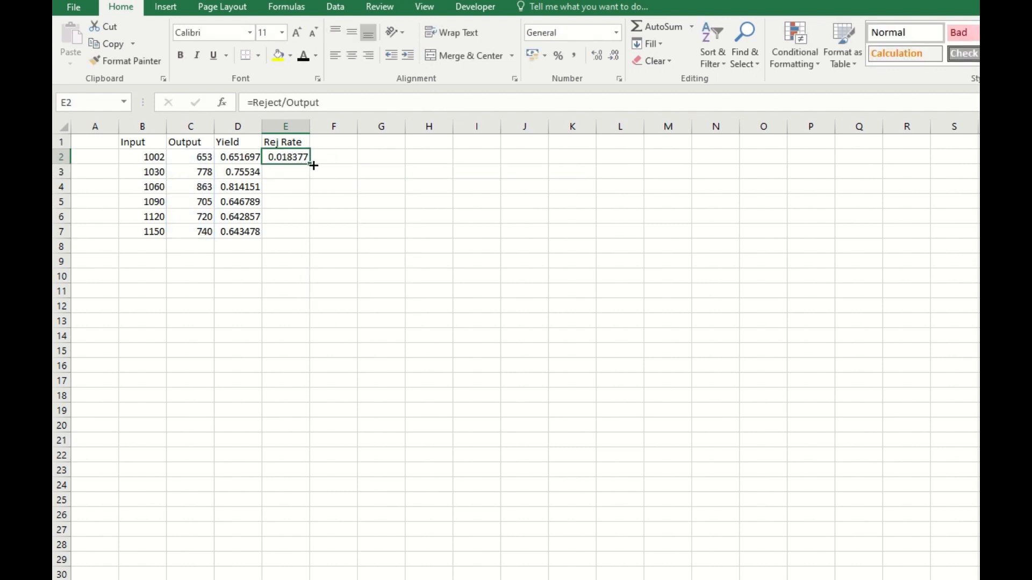
pyautogui.moveTo(314, 166); pyautogui.dragTo(307, 231)
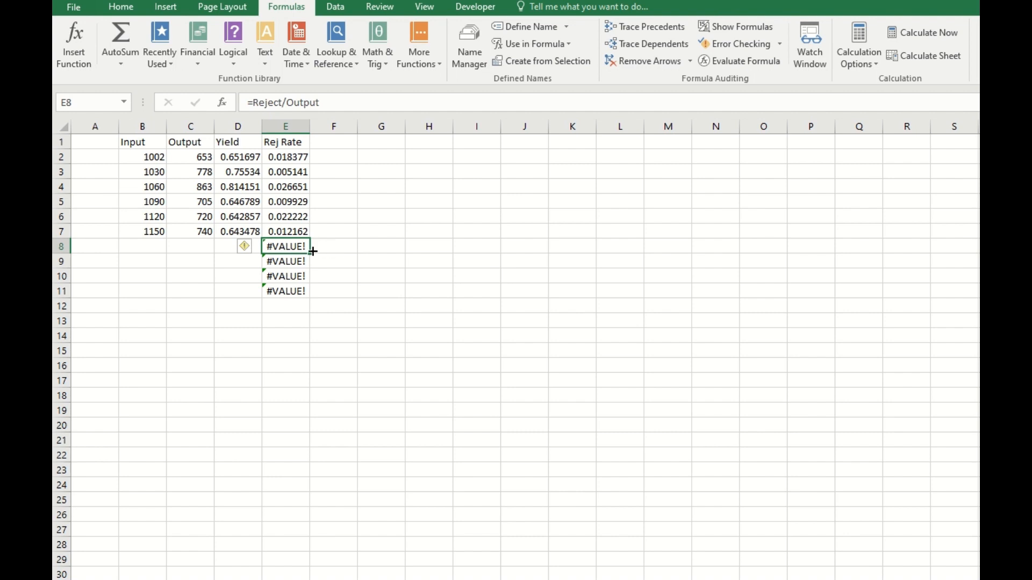
# Examine the reject-rate formula in cell E8, below the last data row
pyautogui.doubleClick(296, 253)
pyautogui.doubleClick(295, 246)
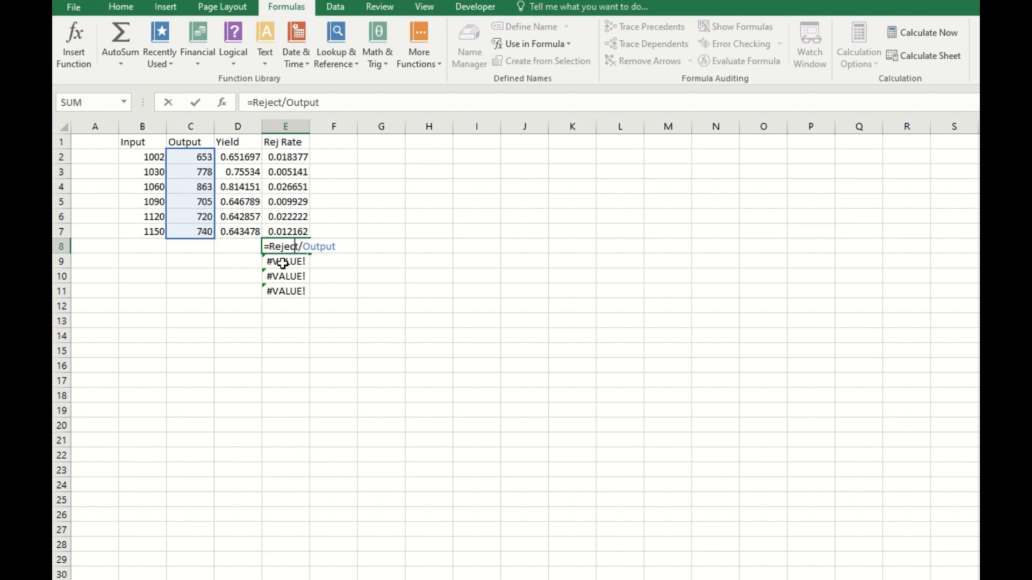
pyautogui.press('Return')
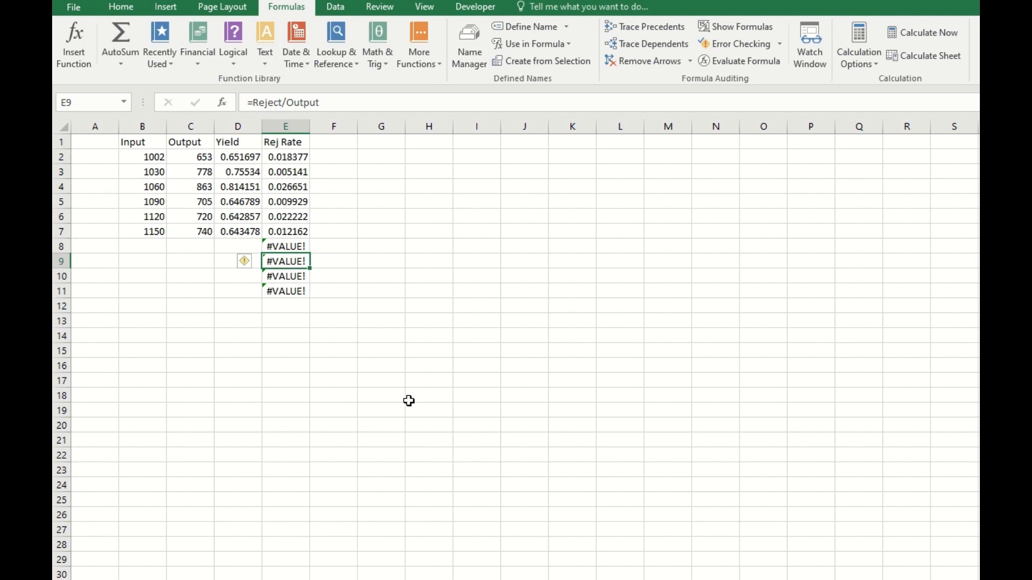
pyautogui.click(247, 245)
pyautogui.click(290, 248)
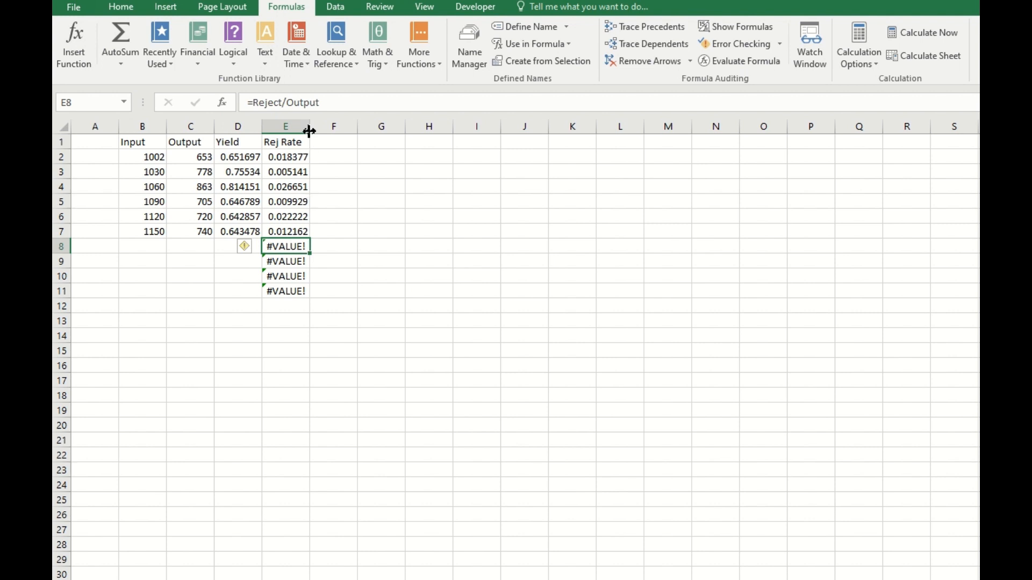
# Go to the named ranges Output and Reject to check which cells each one covers
pyautogui.click(123, 102)
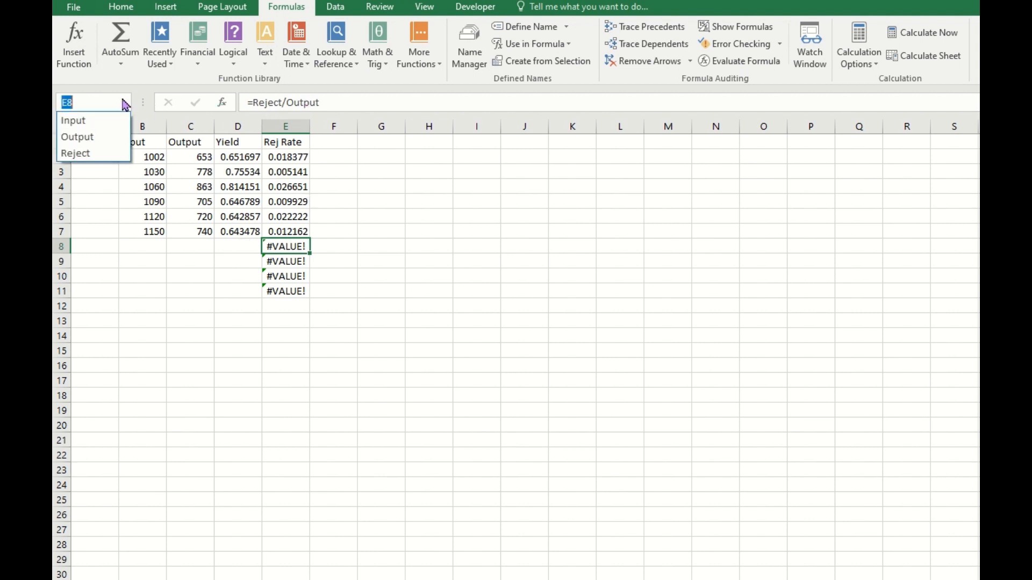
pyautogui.click(107, 140)
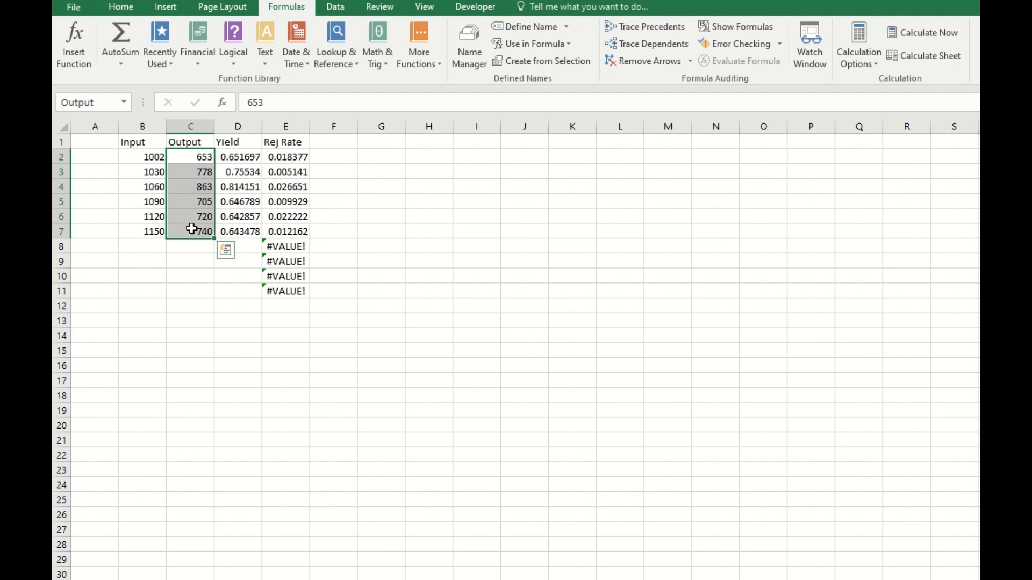
pyautogui.click(124, 102)
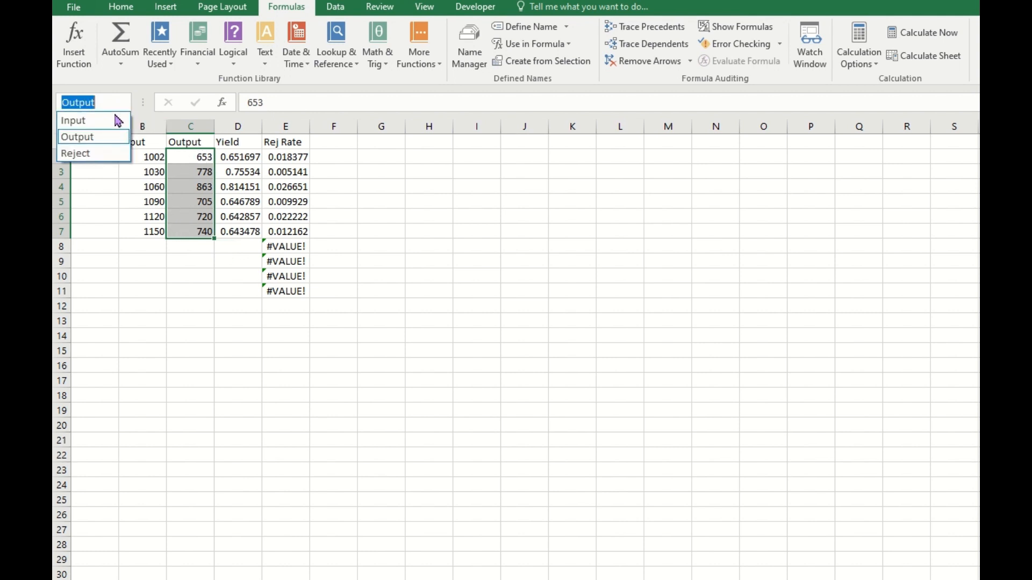
pyautogui.click(91, 155)
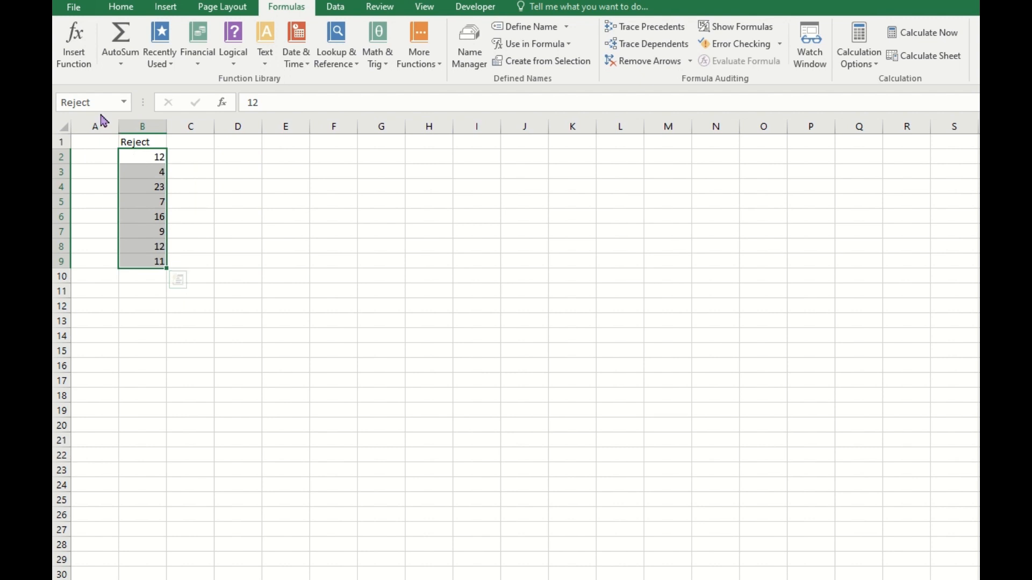
pyautogui.click(125, 103)
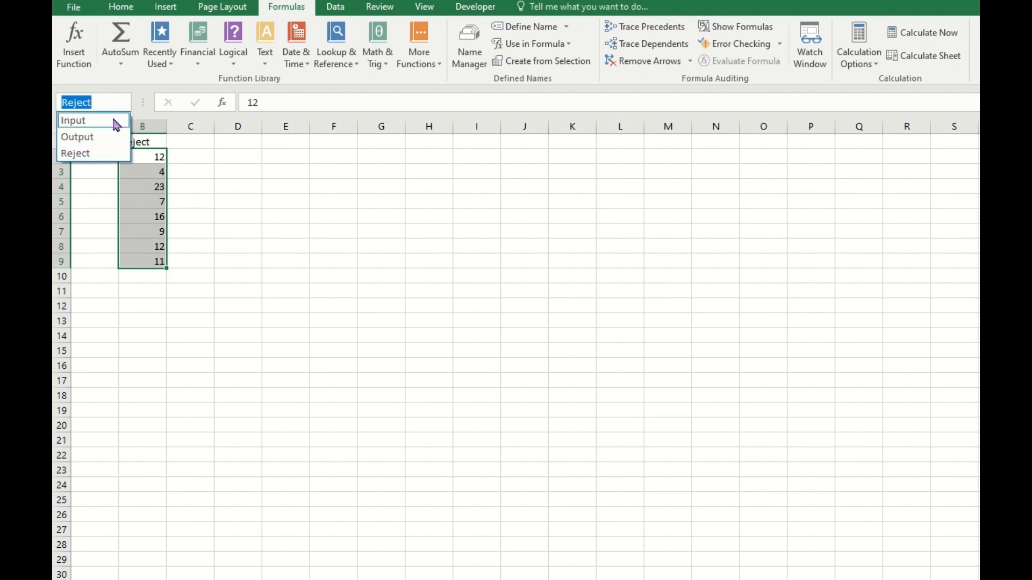
pyautogui.click(102, 138)
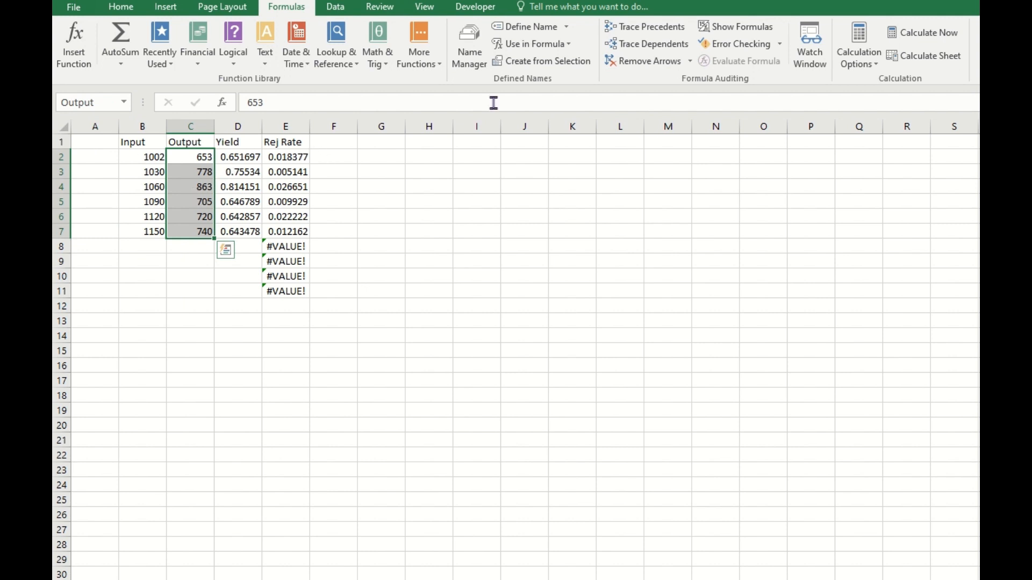
# Extend the named range Output to refer to =Sheet1!$C$2:$C$11 and save the change
pyautogui.click(469, 50)
pyautogui.click(524, 196)
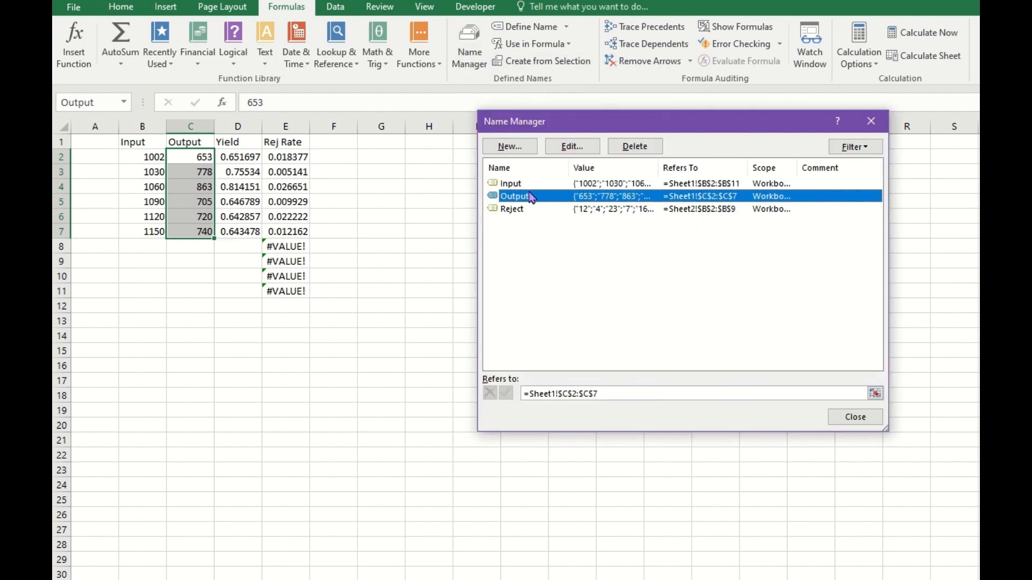
pyautogui.click(622, 395)
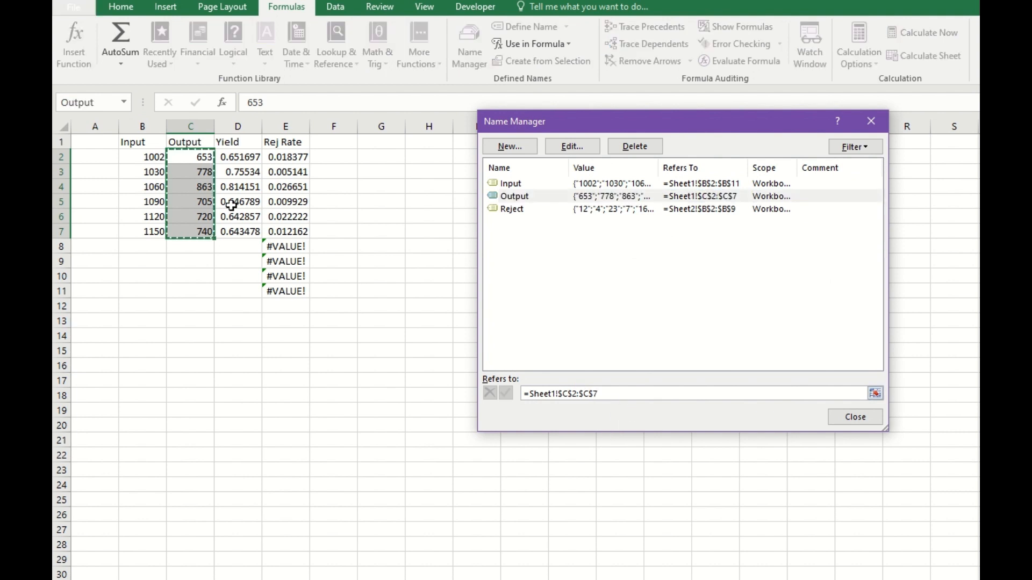
pyautogui.moveTo(199, 157); pyautogui.dragTo(200, 286)
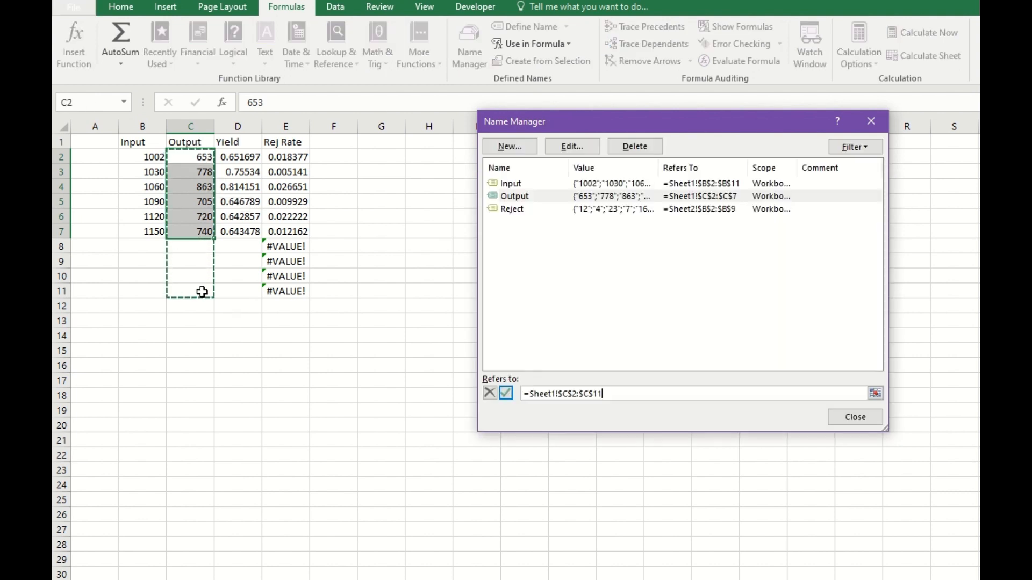
pyautogui.click(854, 419)
pyautogui.click(743, 409)
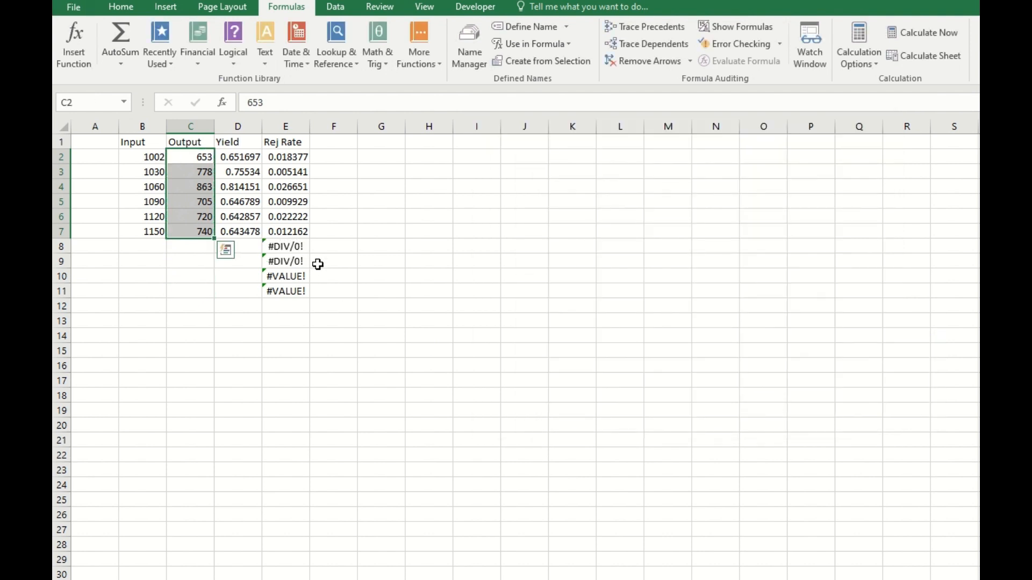
# Copy the input values in B2:B5 and paste them into the Output column at C8:C11
pyautogui.click(194, 248)
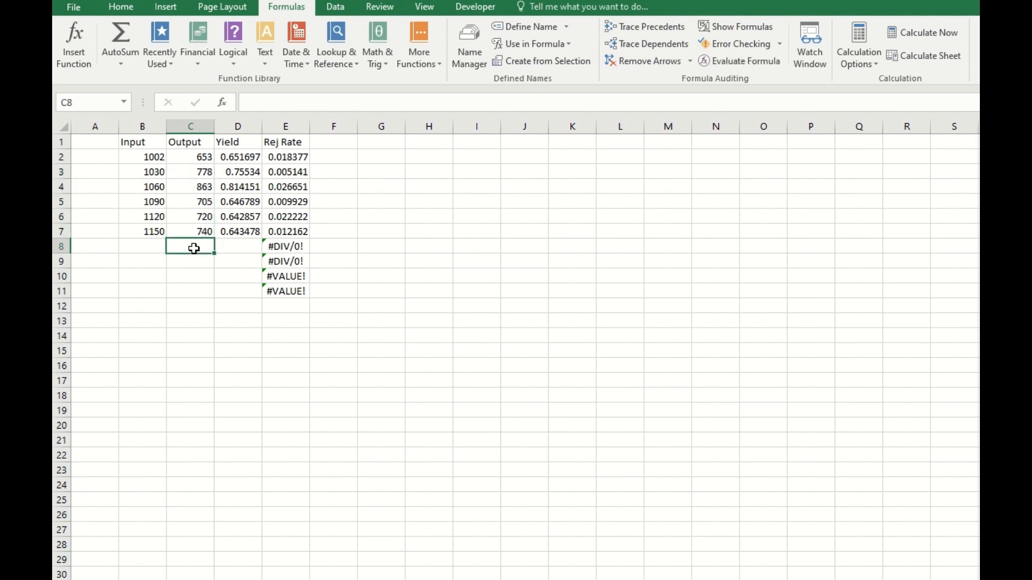
pyautogui.moveTo(145, 156); pyautogui.dragTo(144, 199)
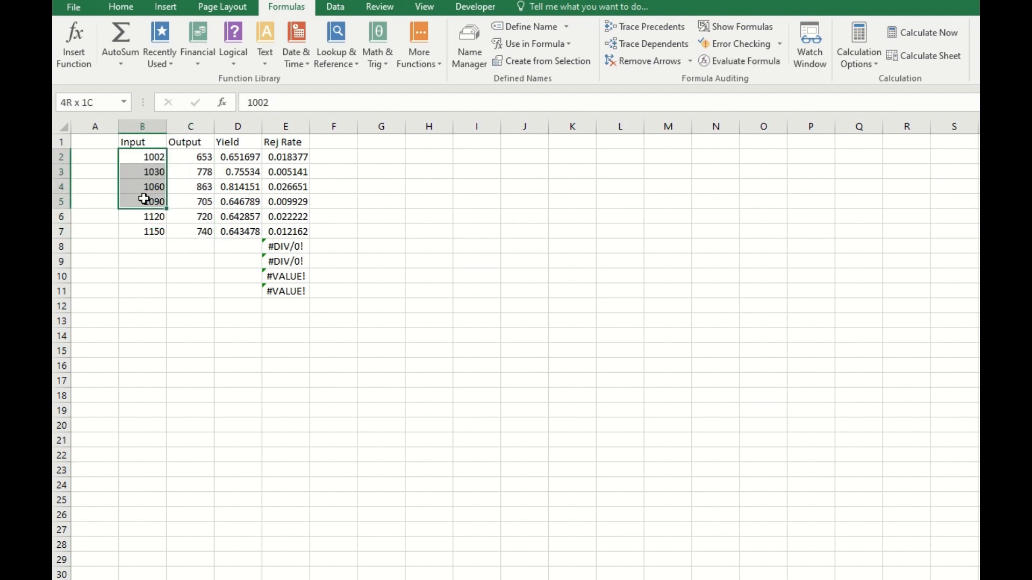
pyautogui.hotkey('ctrl', 'c')
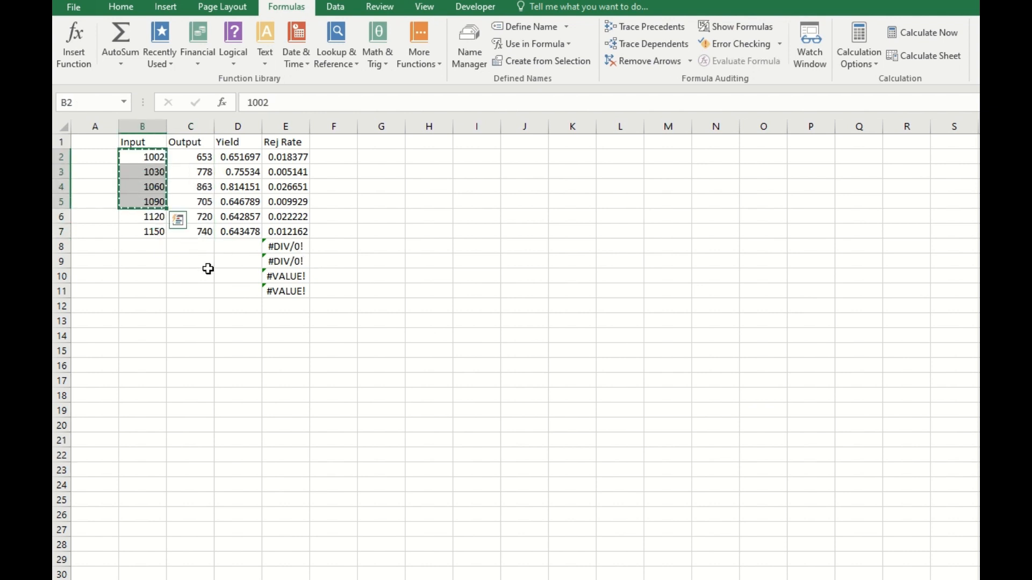
pyautogui.rightClick(196, 252)
pyautogui.click(248, 316)
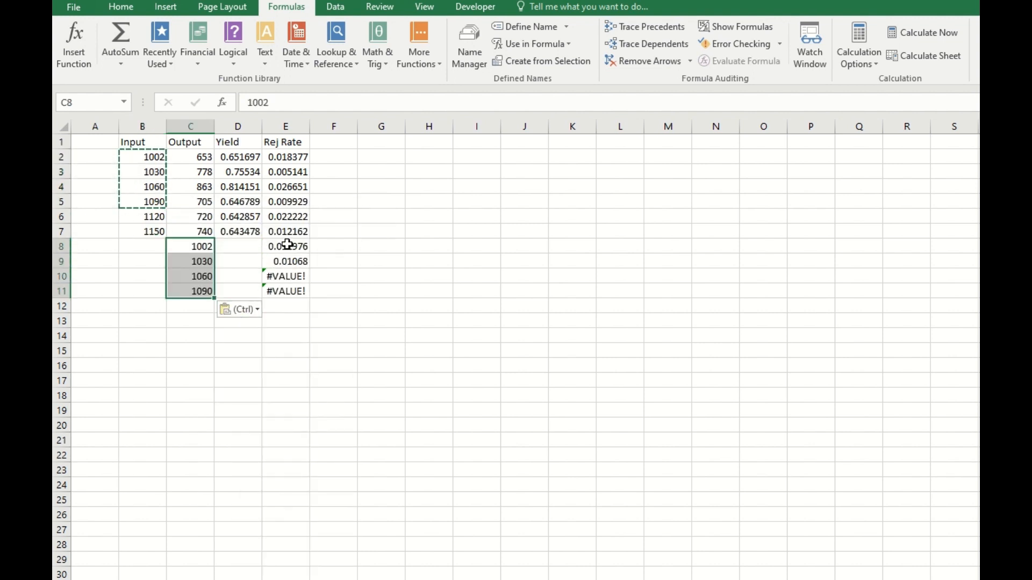
# Examine the reject-rate formula in E10 and check which cells the named ranges Output and Reject cover
pyautogui.click(292, 277)
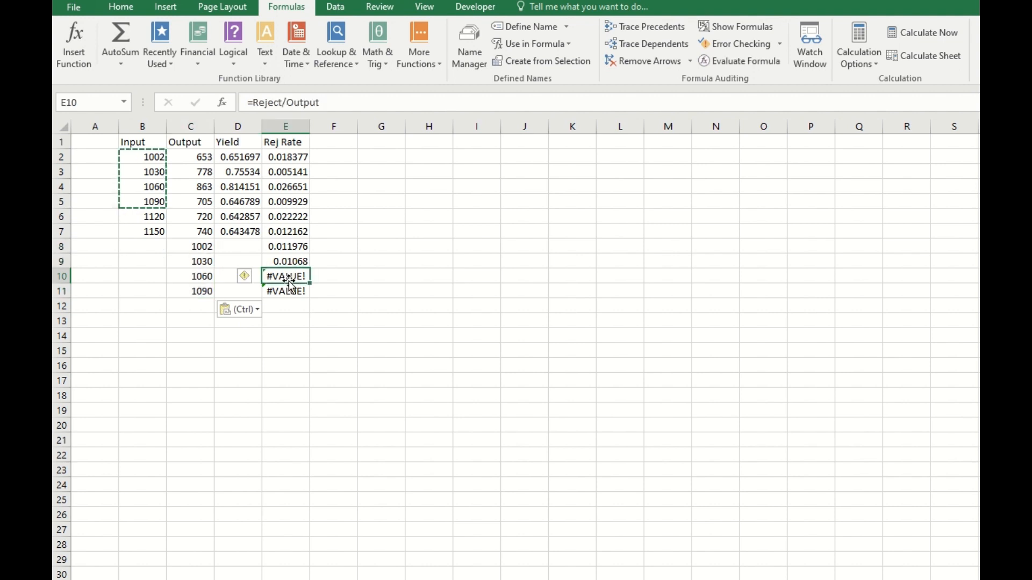
pyautogui.doubleClick(293, 277)
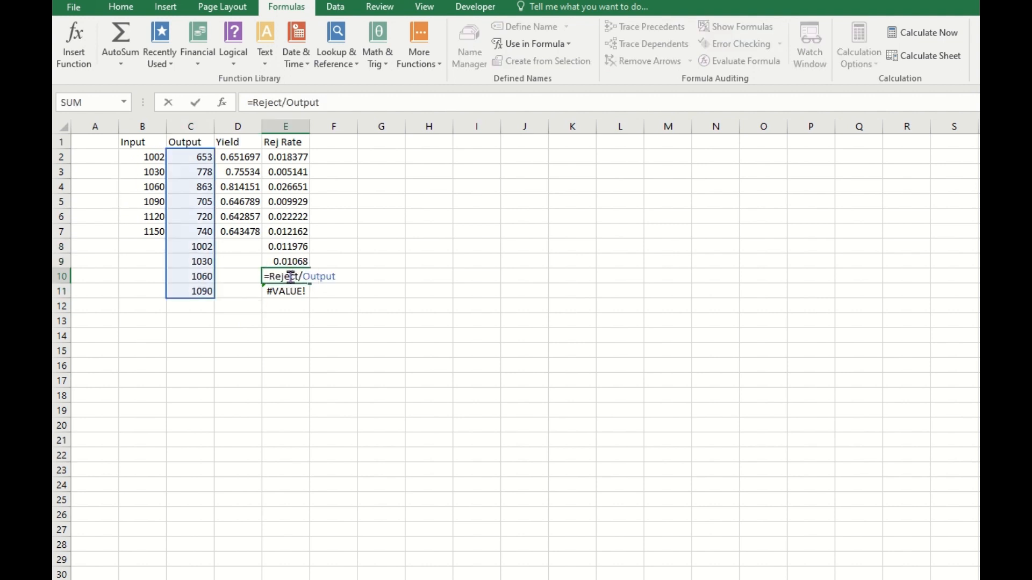
pyautogui.moveTo(198, 153); pyautogui.dragTo(205, 302)
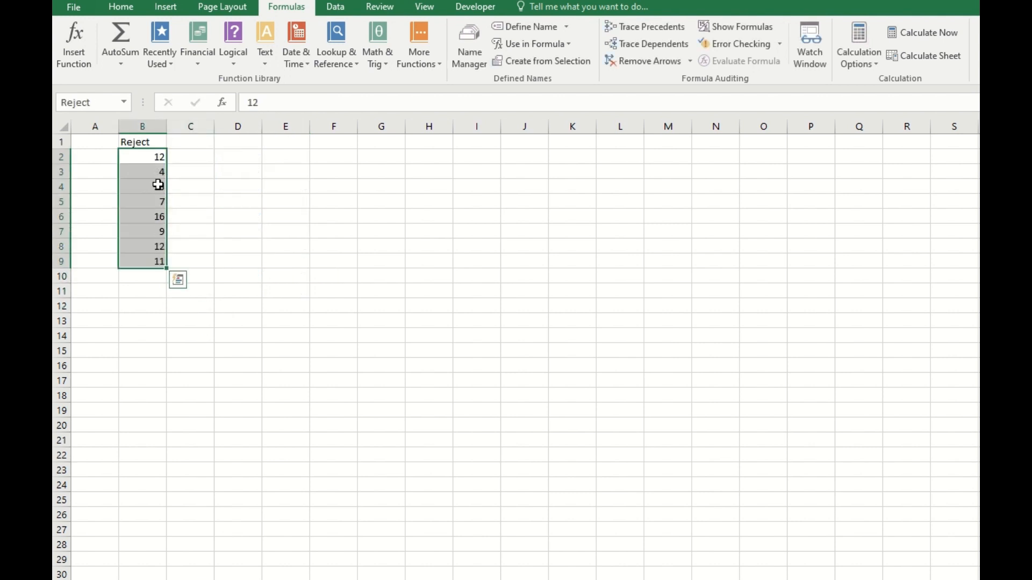
pyautogui.click(127, 109)
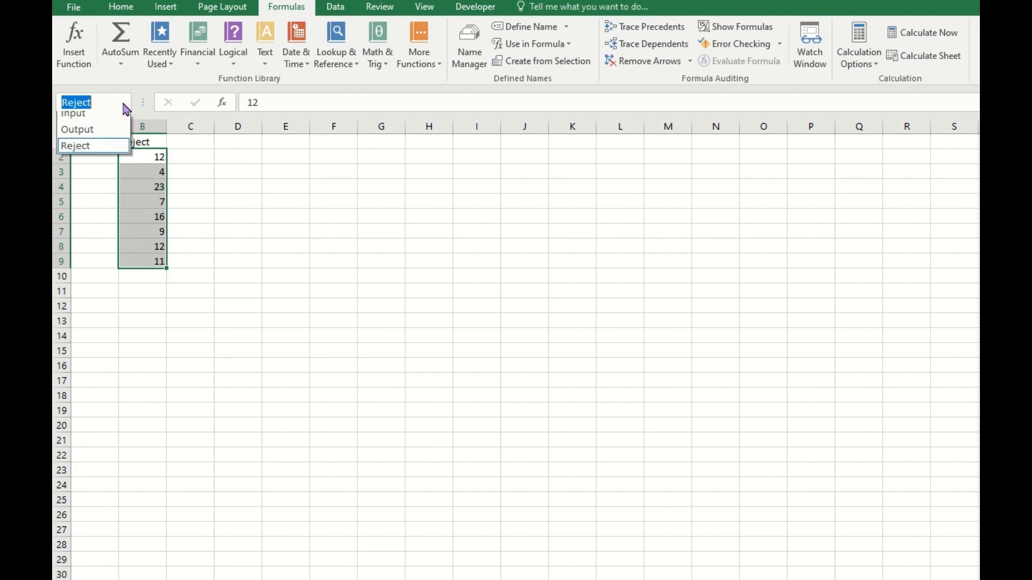
pyautogui.click(126, 109)
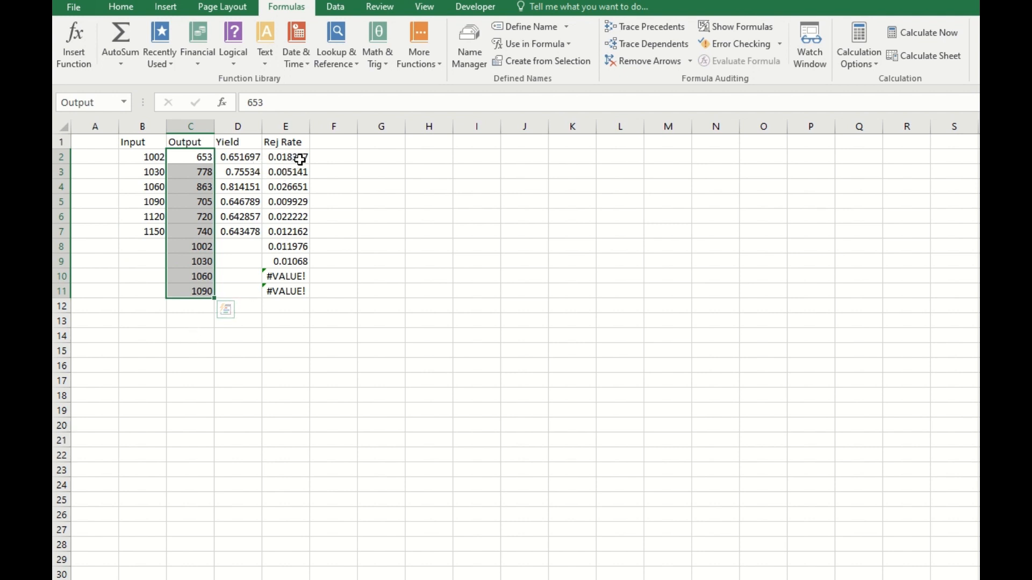
pyautogui.click(292, 276)
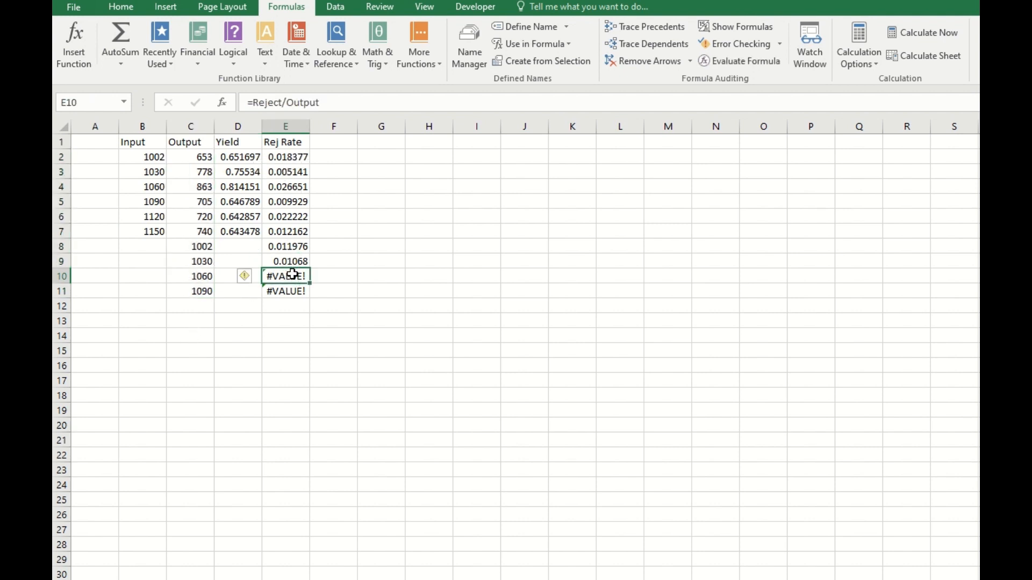
# Copy the reject-rate formula from E2 into cells G2 and G4, and compare the two pasted formulas
pyautogui.hotkey('ctrl', 'Up')
pyautogui.press('Down')
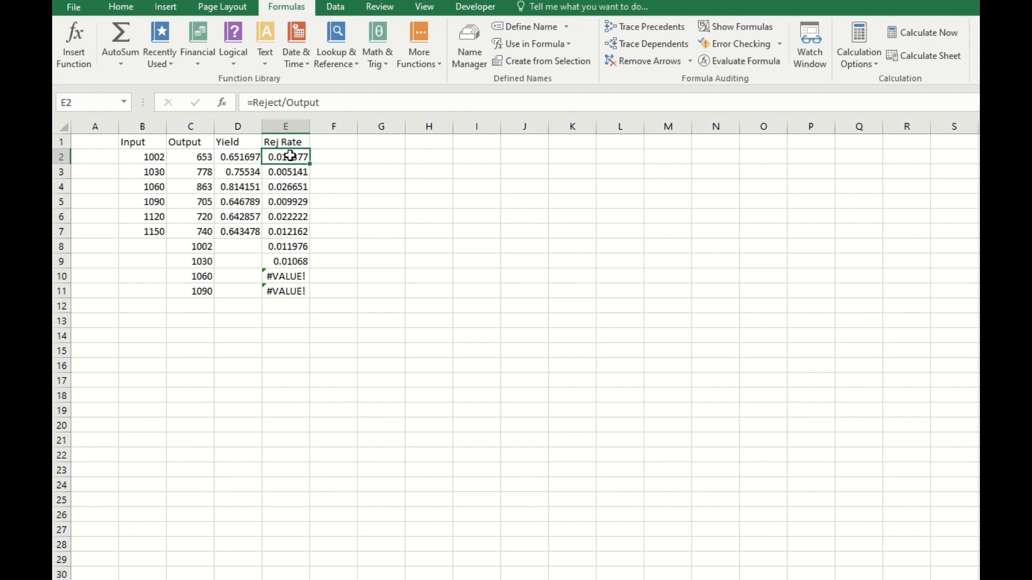
pyautogui.click(380, 156)
pyautogui.hotkey('ctrl', 'v')
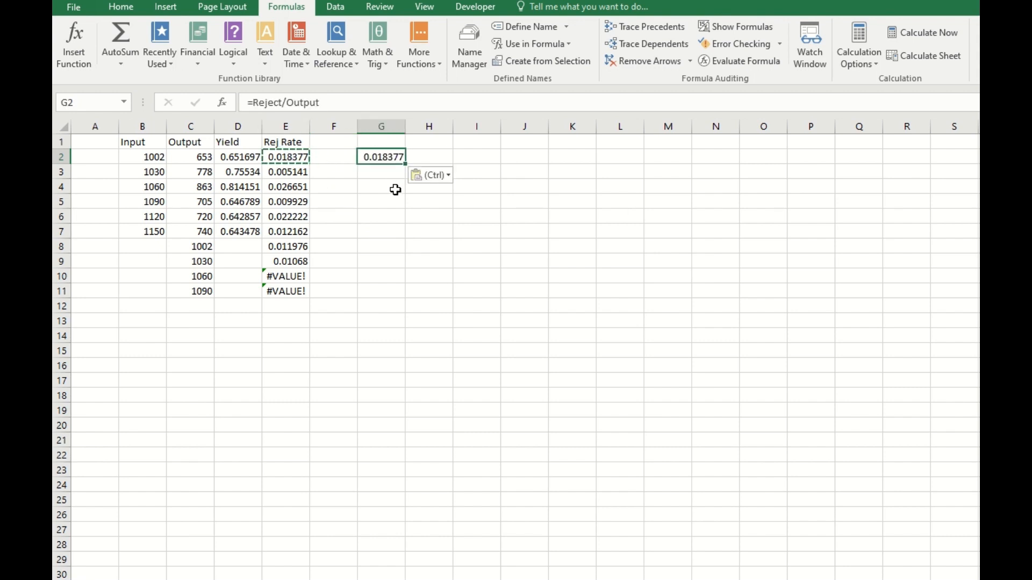
pyautogui.click(379, 186)
pyautogui.hotkey('ctrl', 'v')
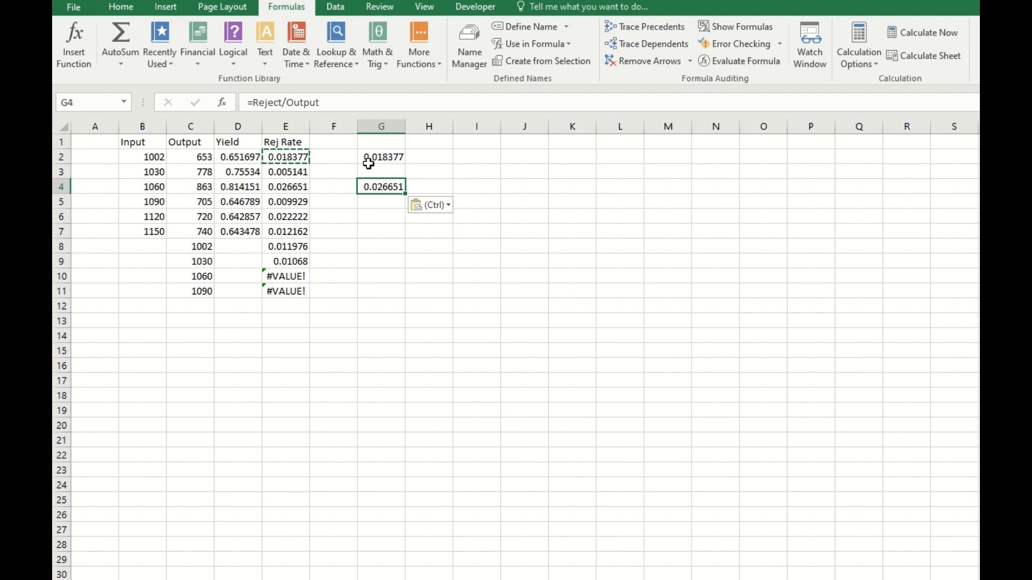
pyautogui.click(379, 157)
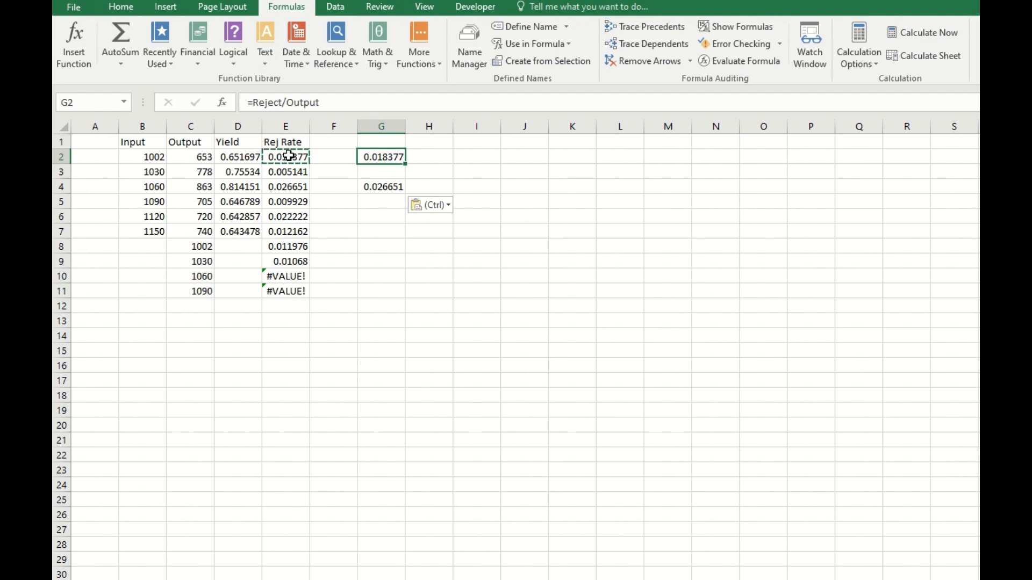
pyautogui.click(388, 188)
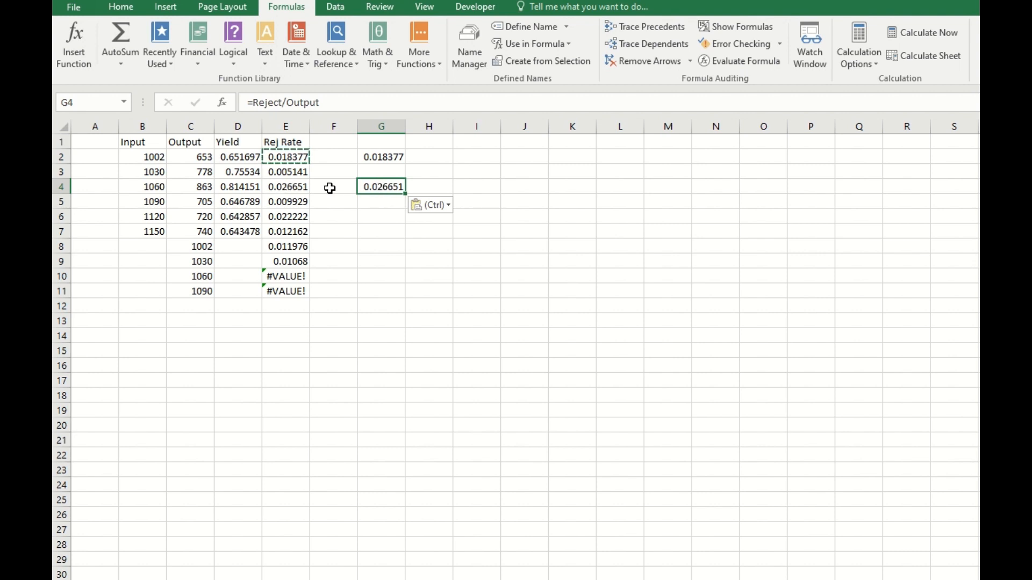
# Paste the copied reject-rate formula into cells G9 and G10 as well
pyautogui.click(382, 259)
pyautogui.hotkey('ctrl', 'v')
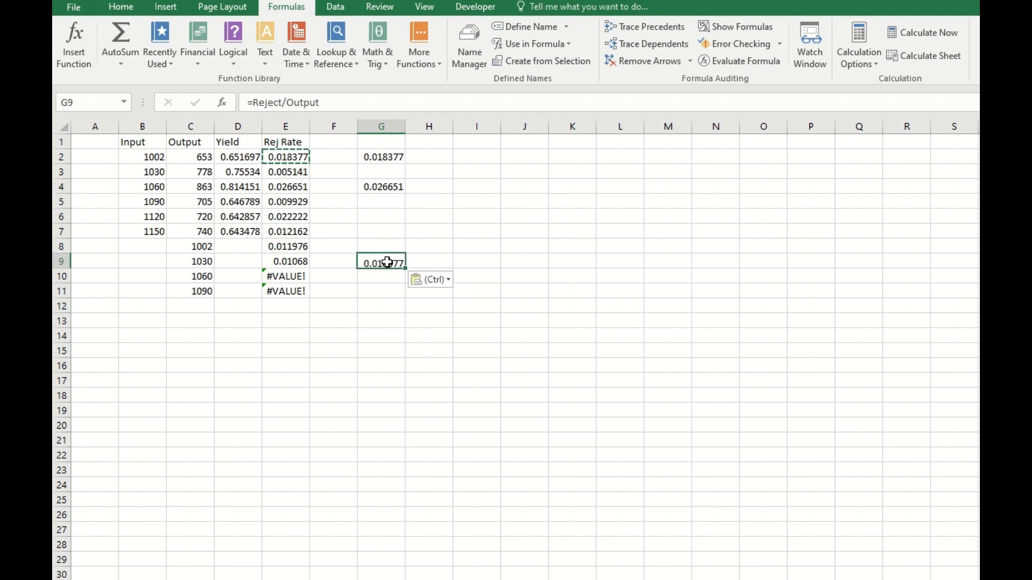
pyautogui.moveTo(284, 261); pyautogui.dragTo(380, 262)
pyautogui.click(385, 282)
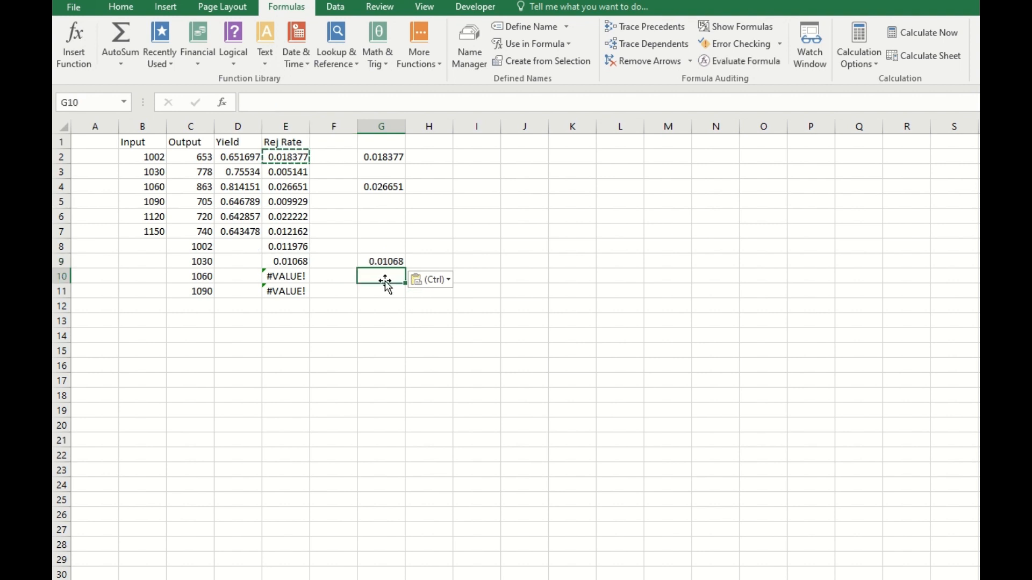
pyautogui.hotkey('ctrl', 'v')
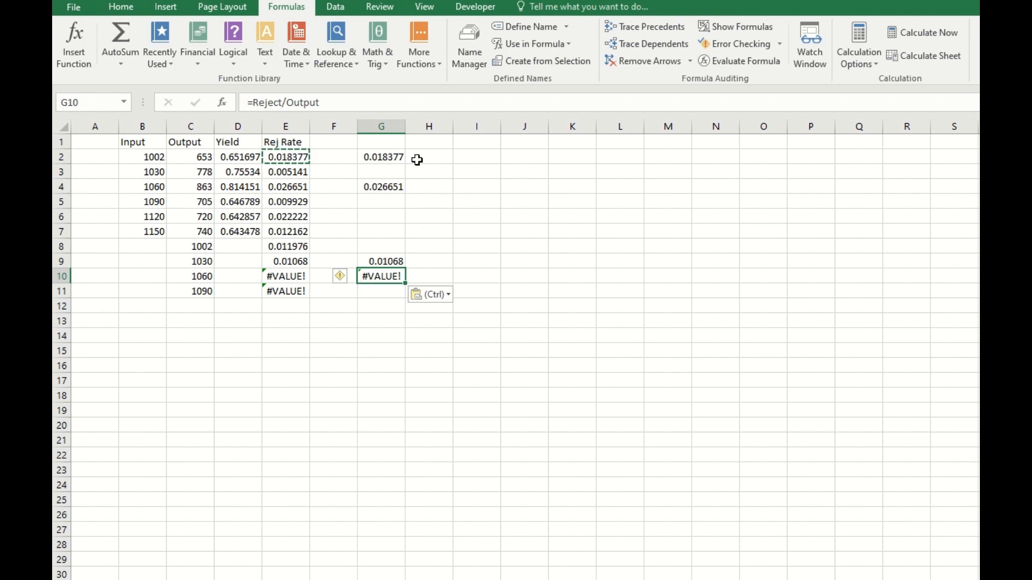
# Enter the yield formula =C2/B2 with plain cell references in cell I2
pyautogui.click(478, 157)
pyautogui.write('=')
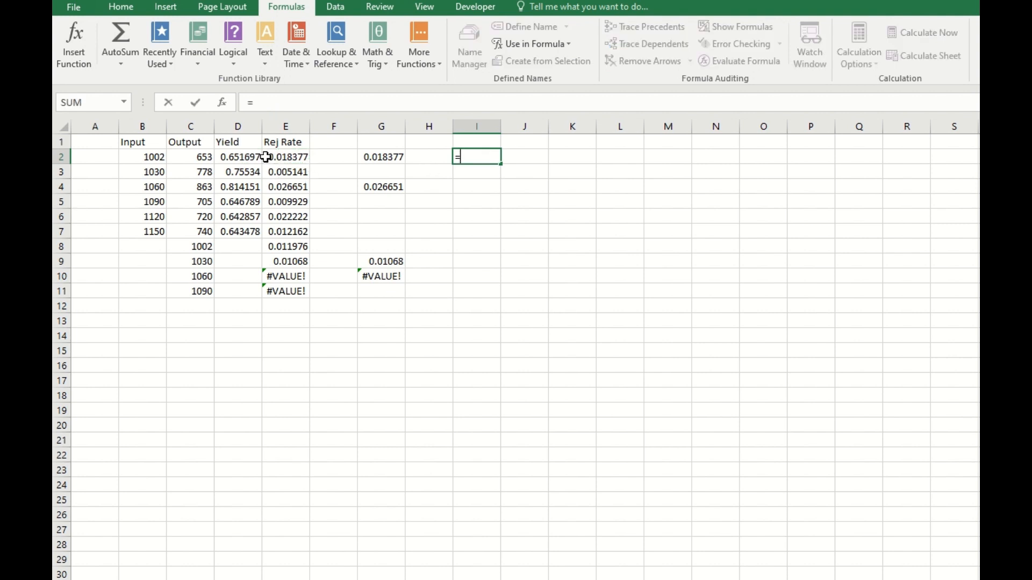
pyautogui.click(191, 158)
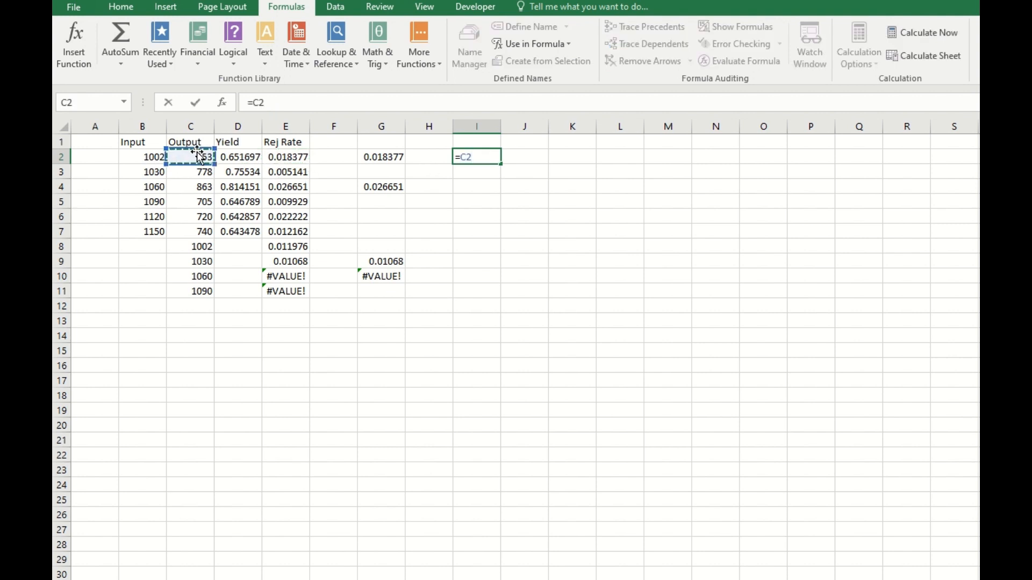
pyautogui.write('/')
pyautogui.click(135, 156)
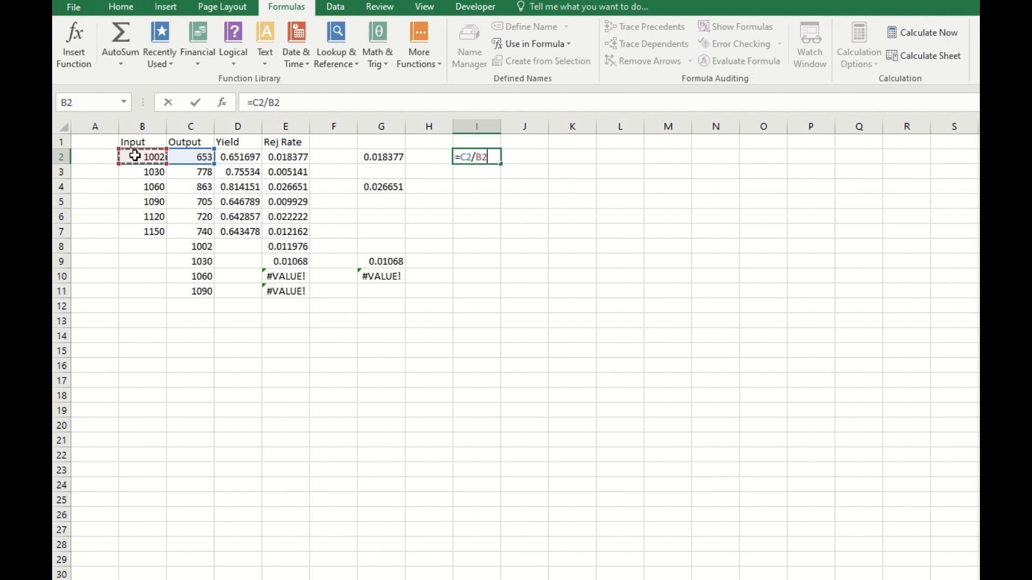
pyautogui.press('Return')
# Copy the yield formula from I2 to I4 and inspect the cells the copy refers to
pyautogui.click(488, 155)
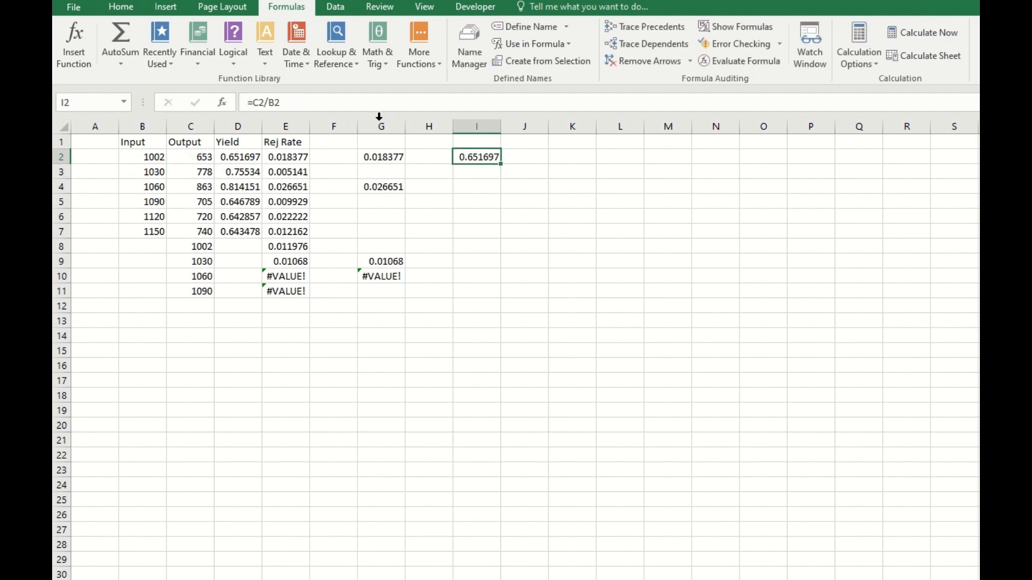
pyautogui.hotkey('ctrl', 'c')
pyautogui.click(481, 188)
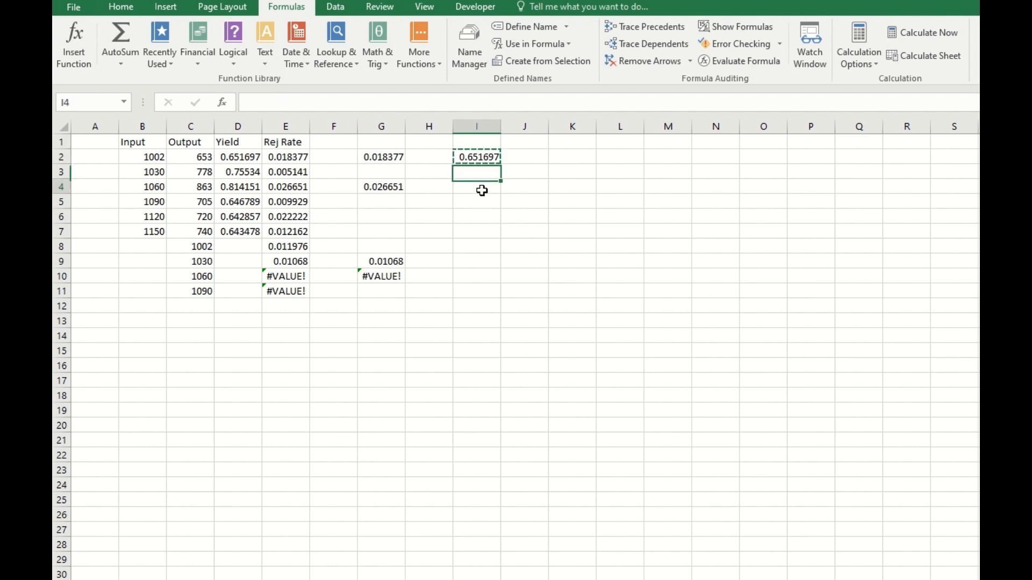
pyautogui.hotkey('ctrl', 'v')
pyautogui.doubleClick(474, 186)
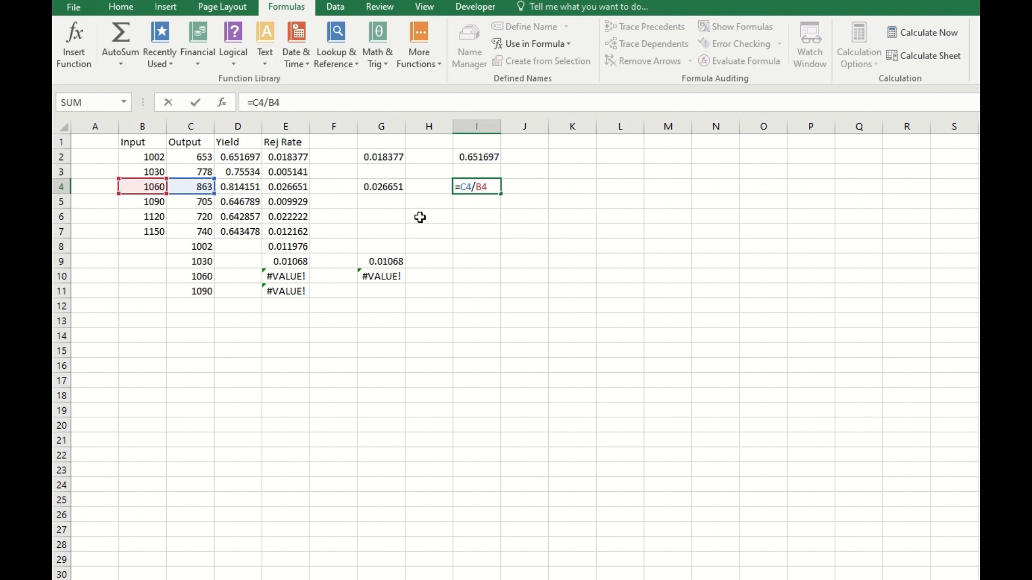
pyautogui.hotkey('ctrl', 'Return')
# Make both references in the I2 formula absolute so that it reads =$C$2/$B$2
pyautogui.click(471, 157)
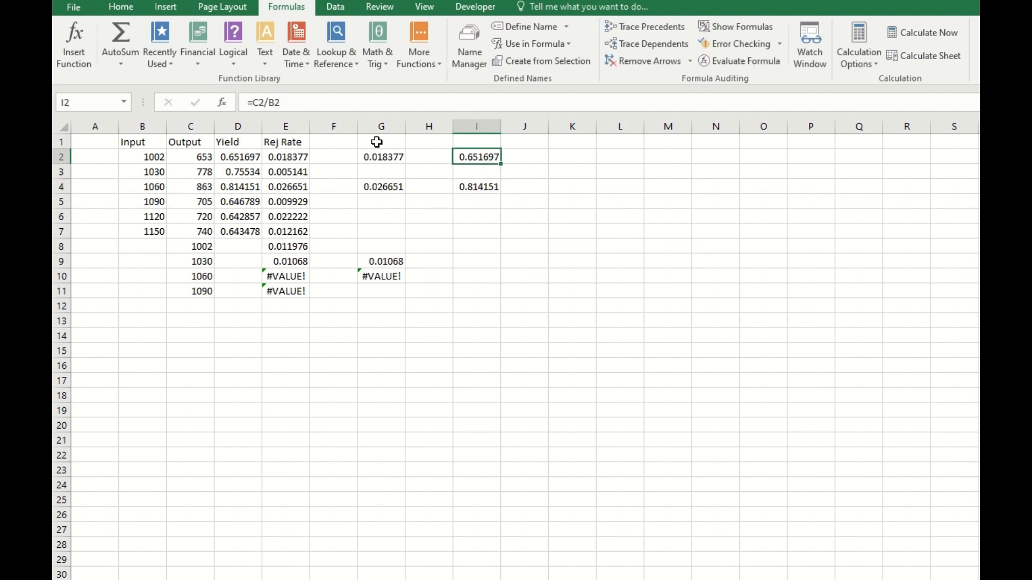
pyautogui.doubleClick(260, 102)
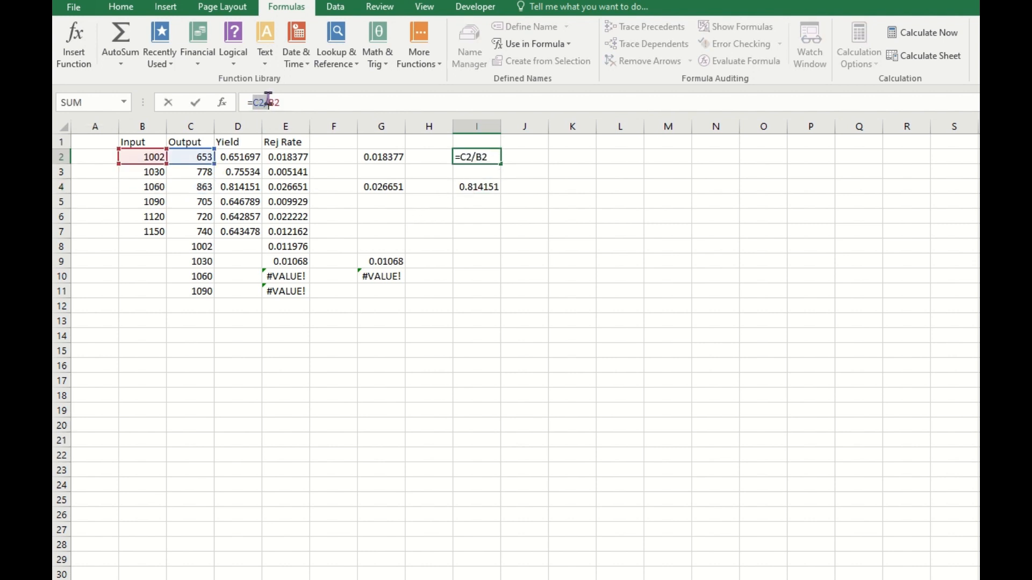
pyautogui.hotkey('shift', 'End')
pyautogui.press('F4')
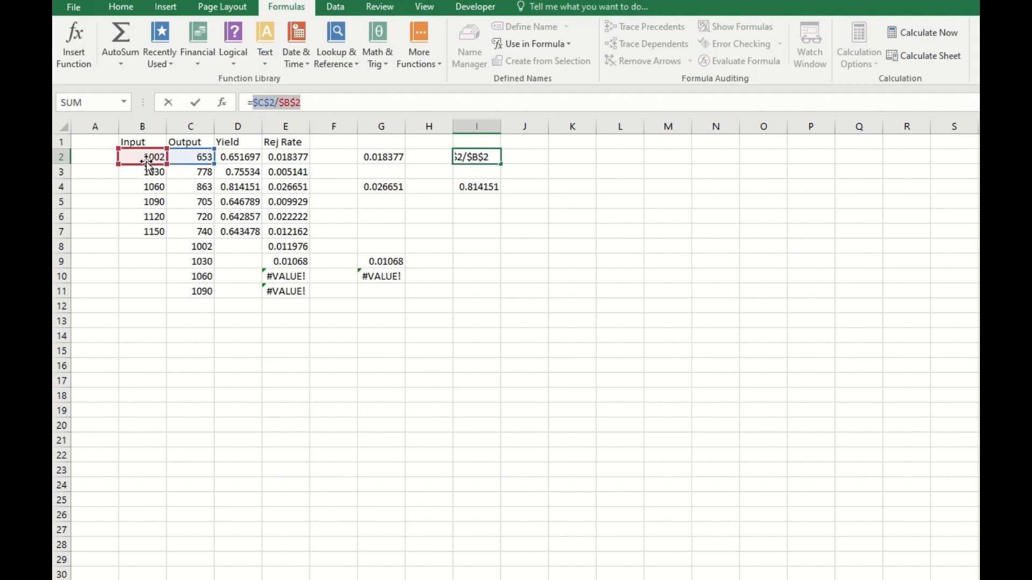
pyautogui.press('Return')
# Copy the absolute-reference formula from I2 to I3 and inspect the cells the copy refers to
pyautogui.click(478, 155)
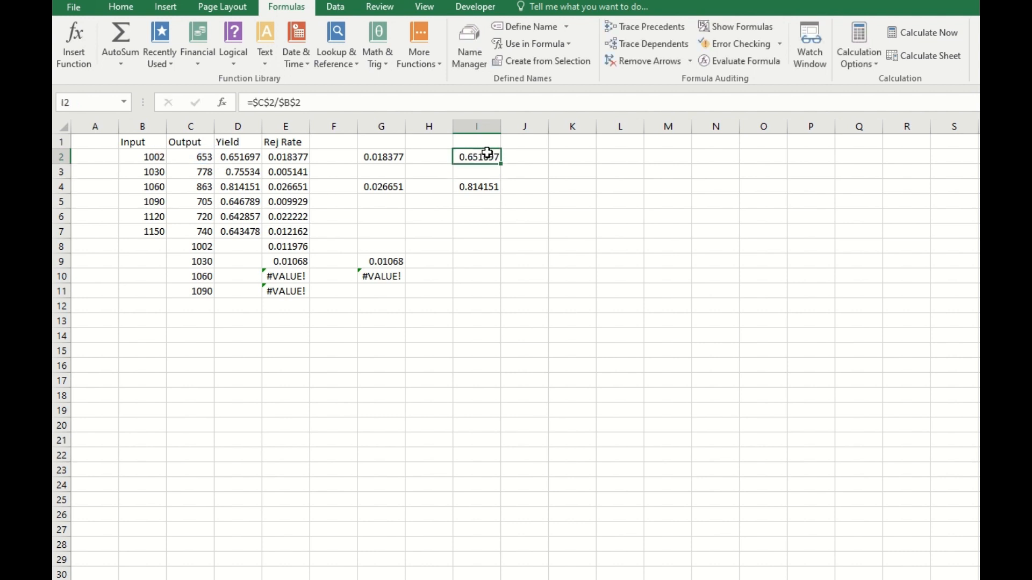
pyautogui.hotkey('ctrl', 'c')
pyautogui.click(481, 175)
pyautogui.hotkey('ctrl', 'v')
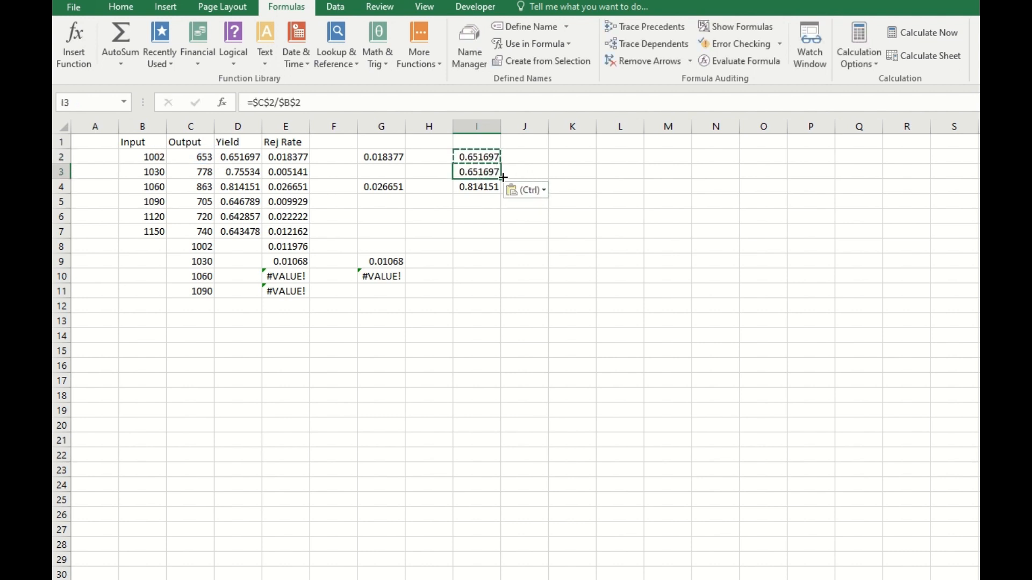
pyautogui.doubleClick(478, 172)
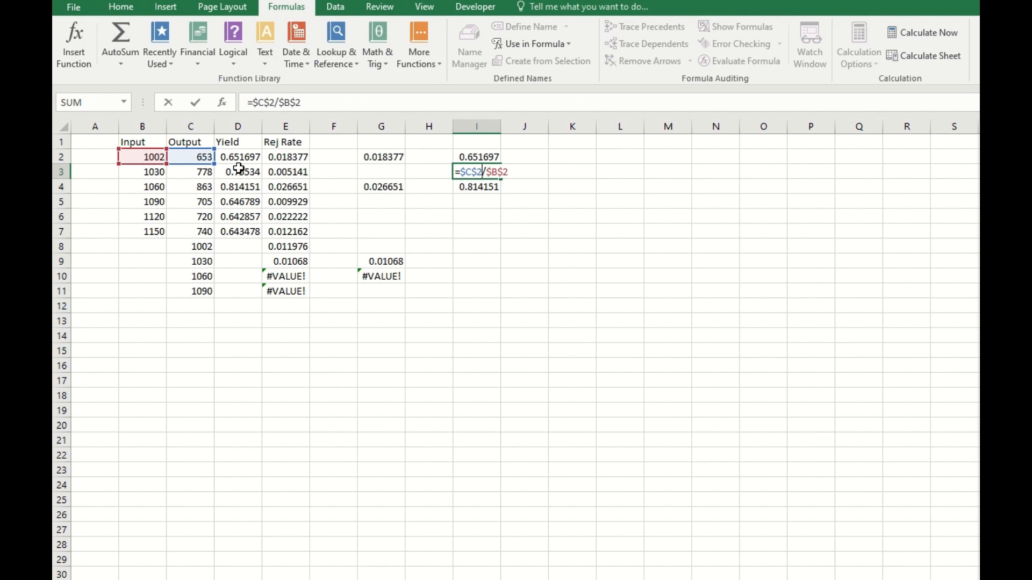
pyautogui.press('Escape')
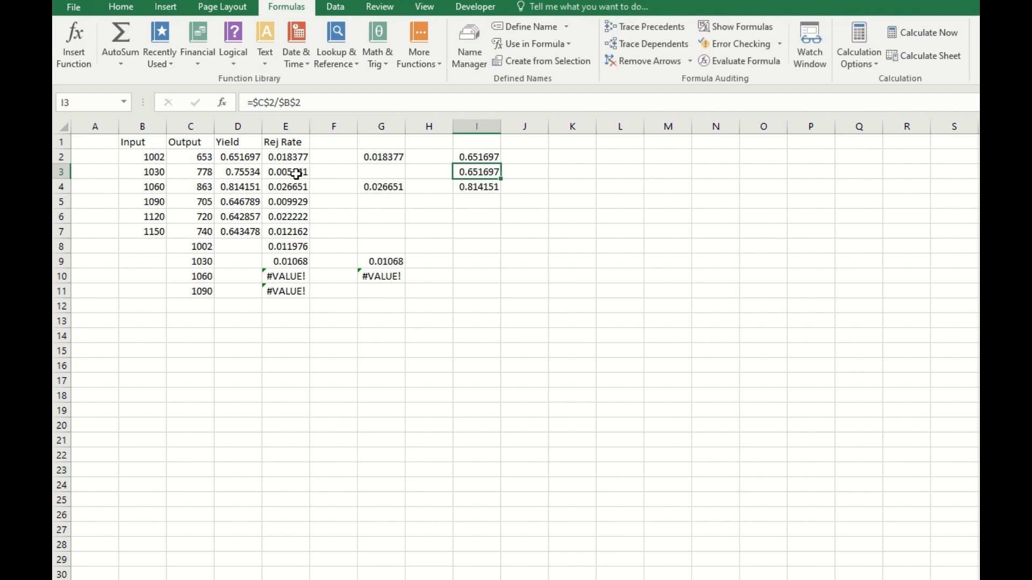
# Compare the input range B2:B7, the named-range formula in G2 and the absolute-reference formula in I2
pyautogui.click(152, 155)
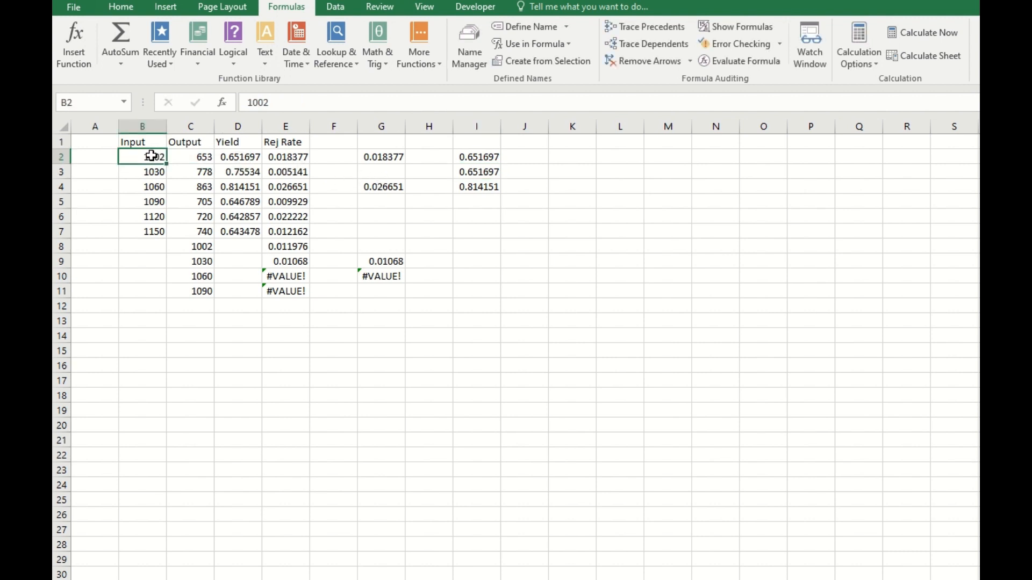
pyautogui.moveTo(151, 156); pyautogui.dragTo(147, 231)
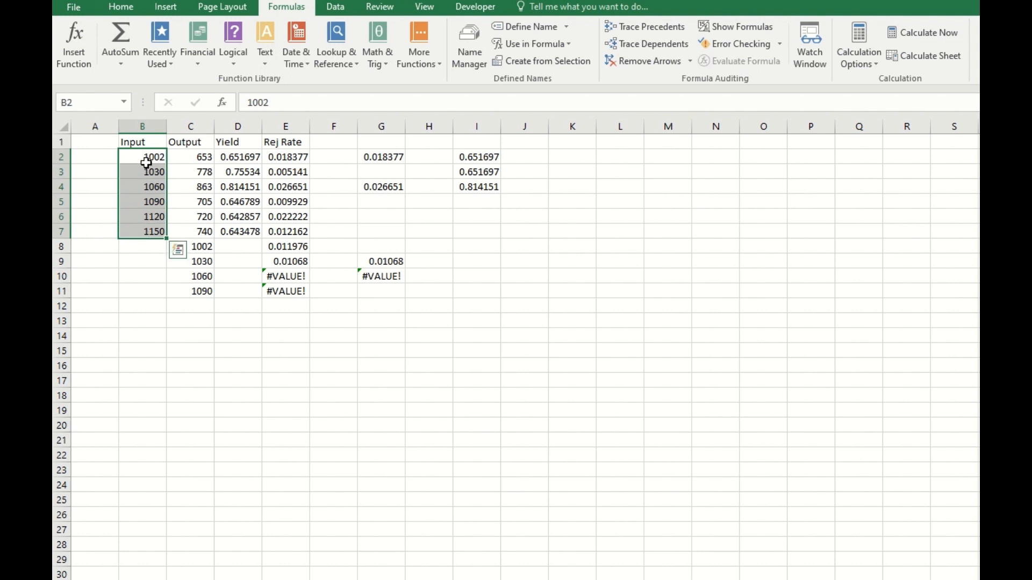
pyautogui.click(390, 156)
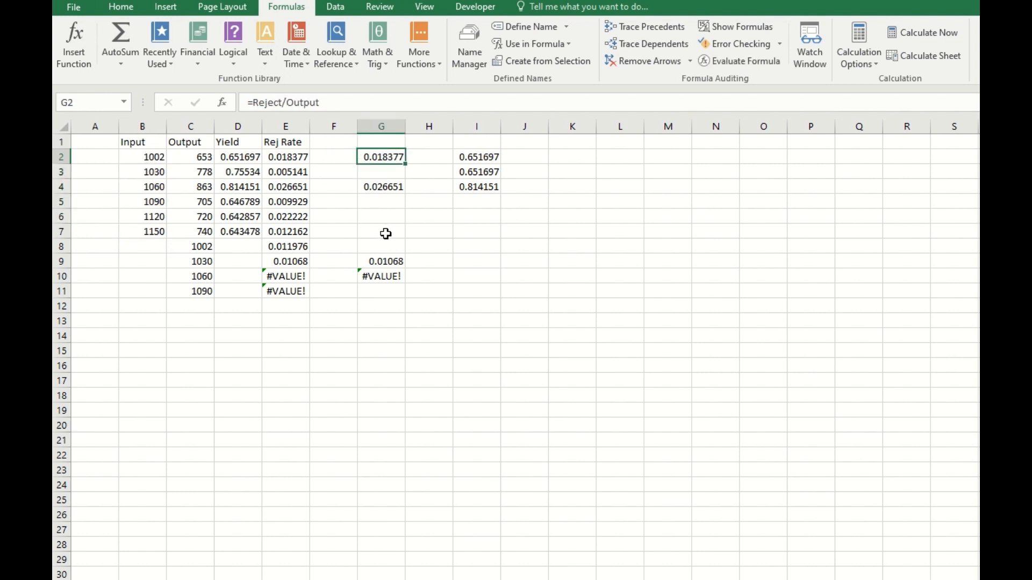
pyautogui.click(474, 159)
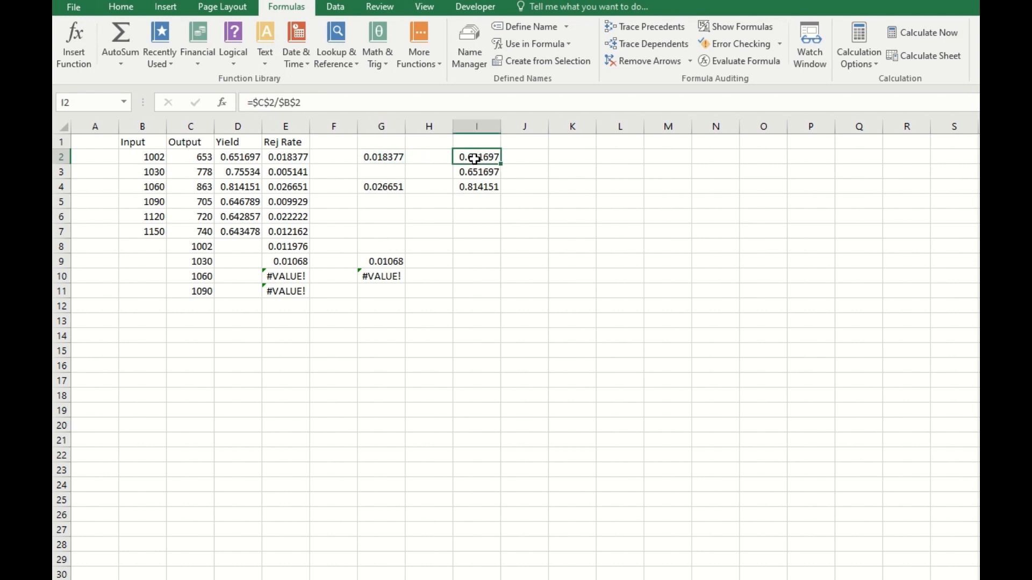